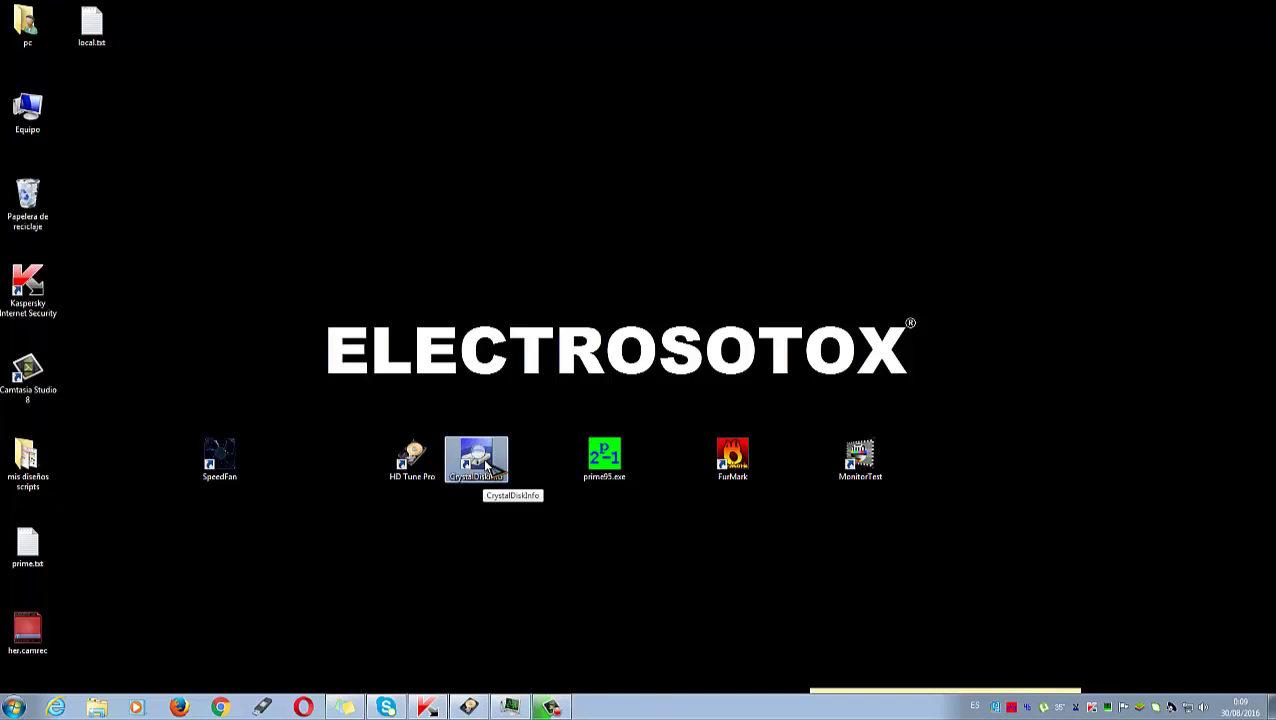
{"action": "left_click", "coordinate": [410, 463], "text": "ctrl"}
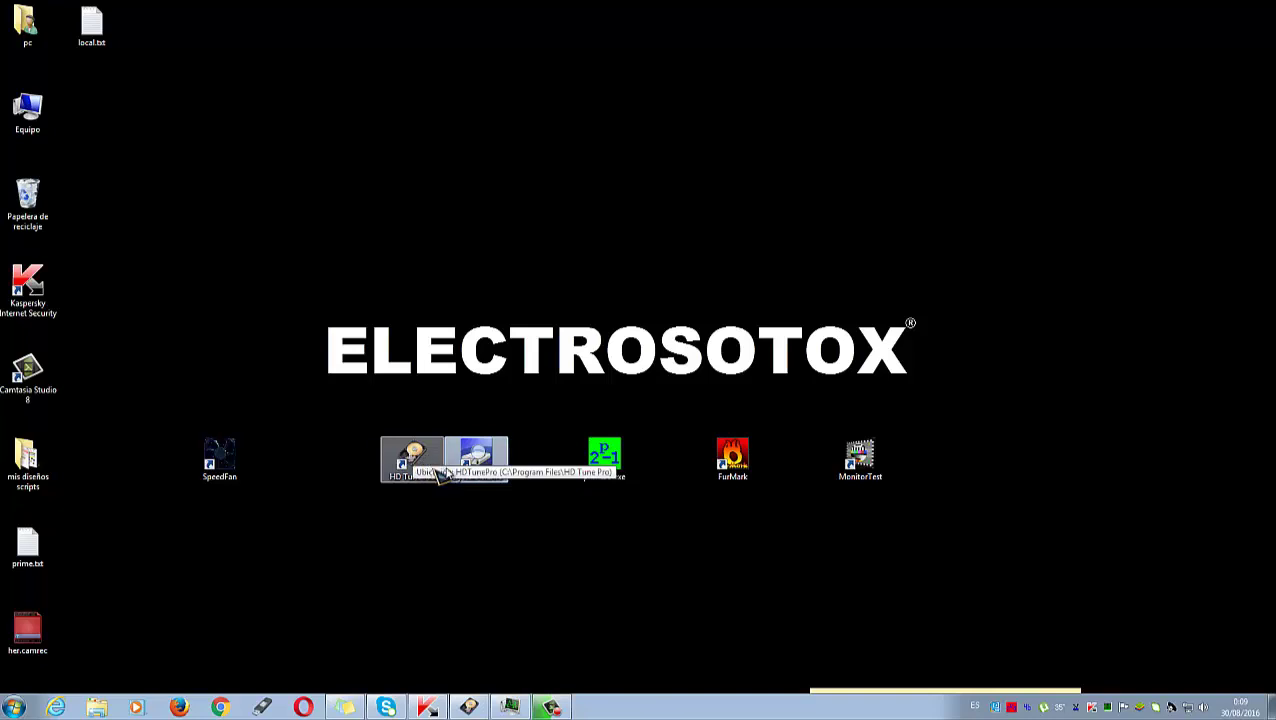
{"action": "left_click", "coordinate": [438, 470], "text": "ctrl"}
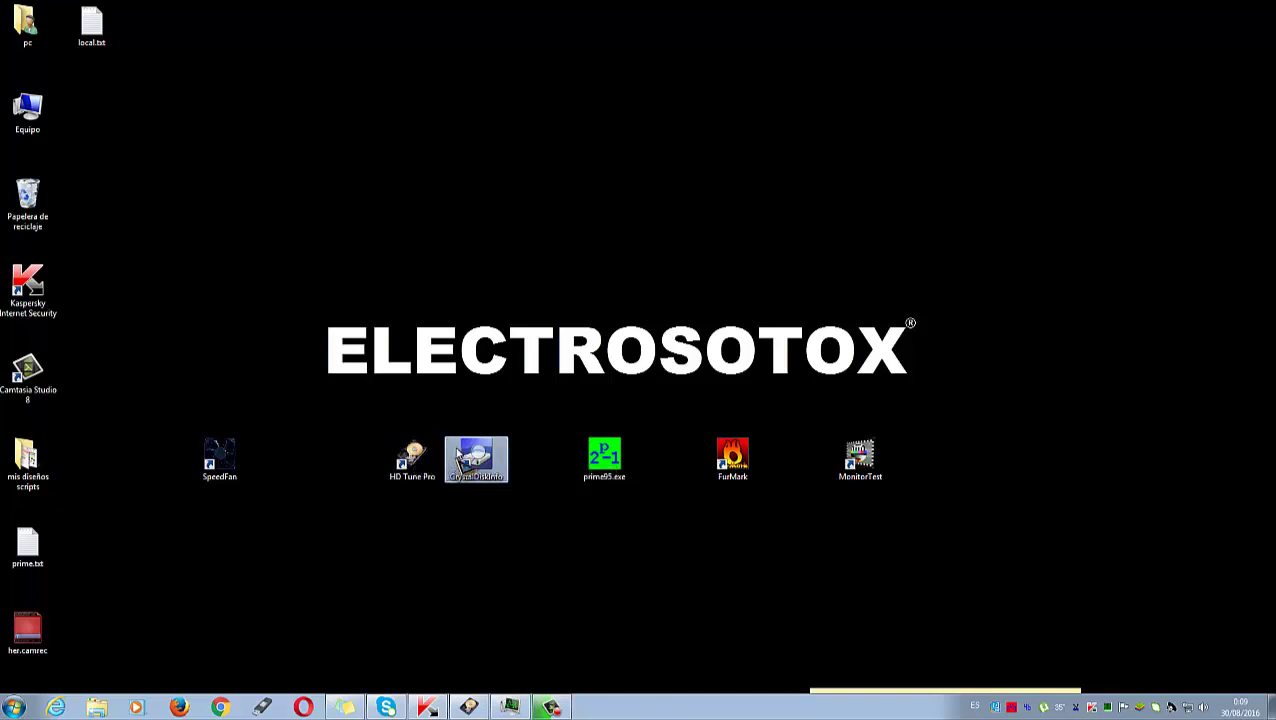
{"action": "left_click", "coordinate": [609, 461]}
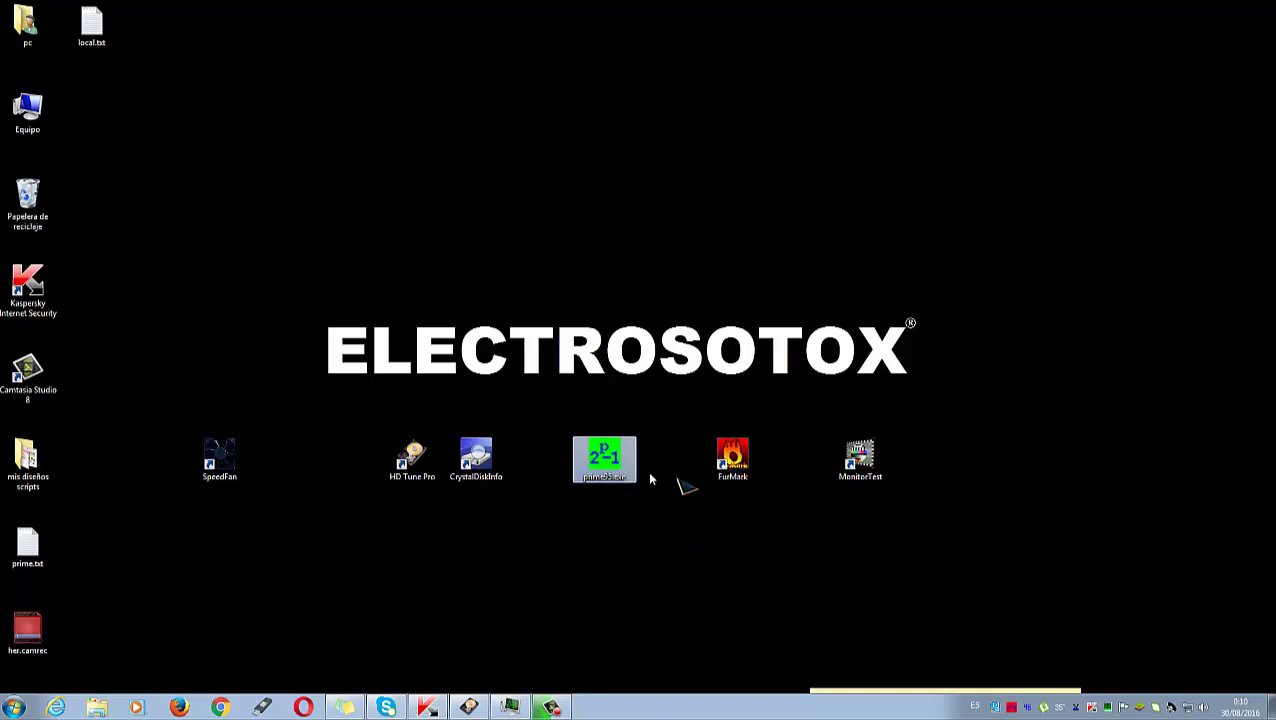
{"action": "left_click", "coordinate": [742, 470]}
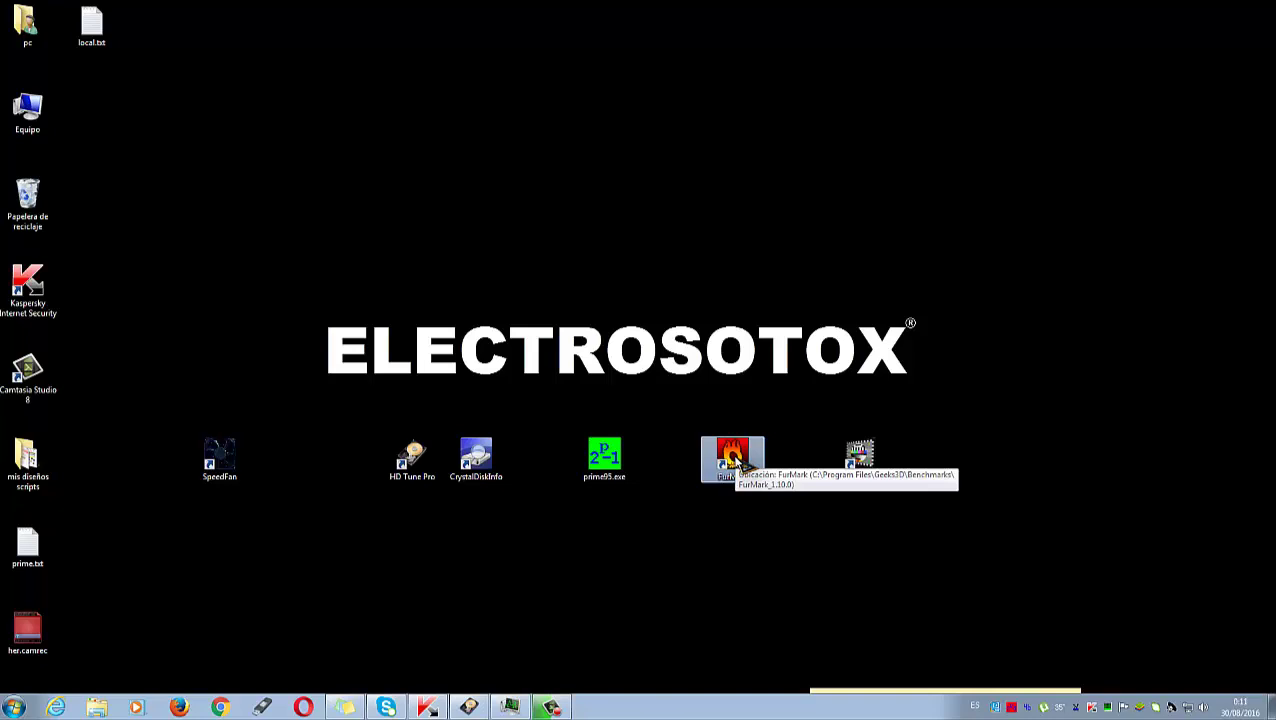
{"action": "left_click", "coordinate": [735, 462]}
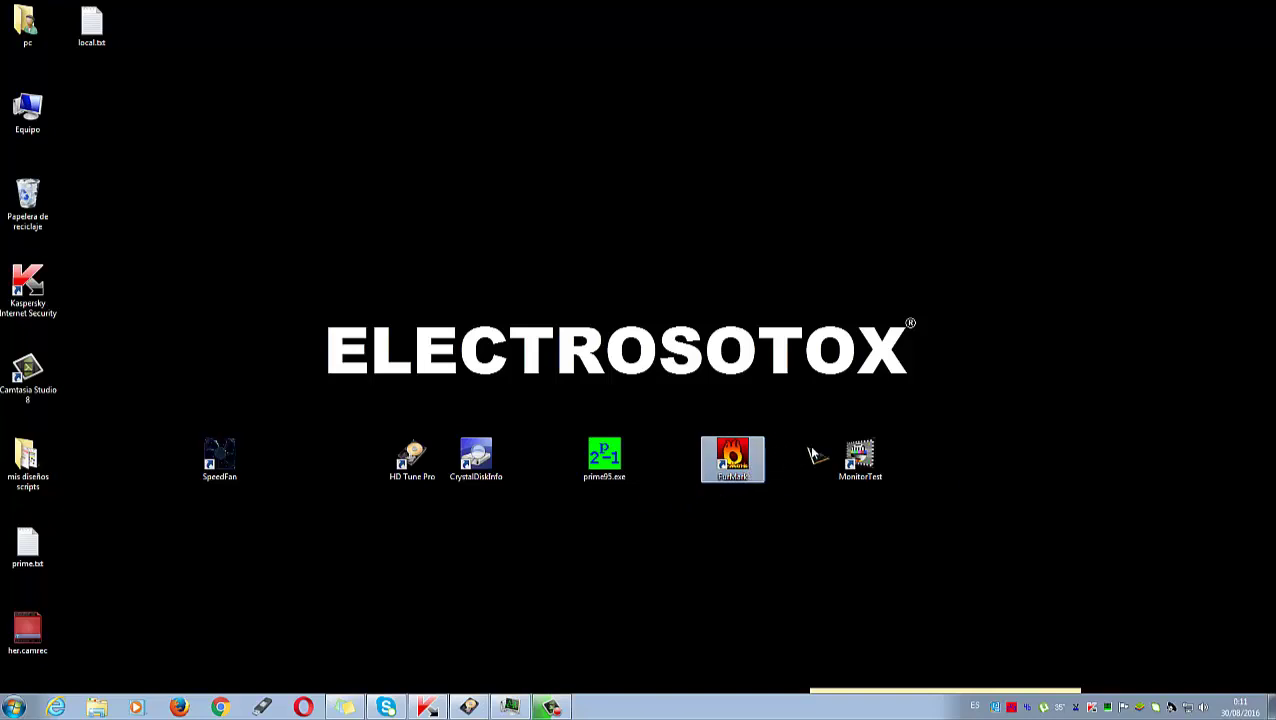
Move the MonitorTest desktop shortcut farther away from the FurMark shortcut, leaving a gap between them.
{"action": "left_click", "coordinate": [862, 463]}
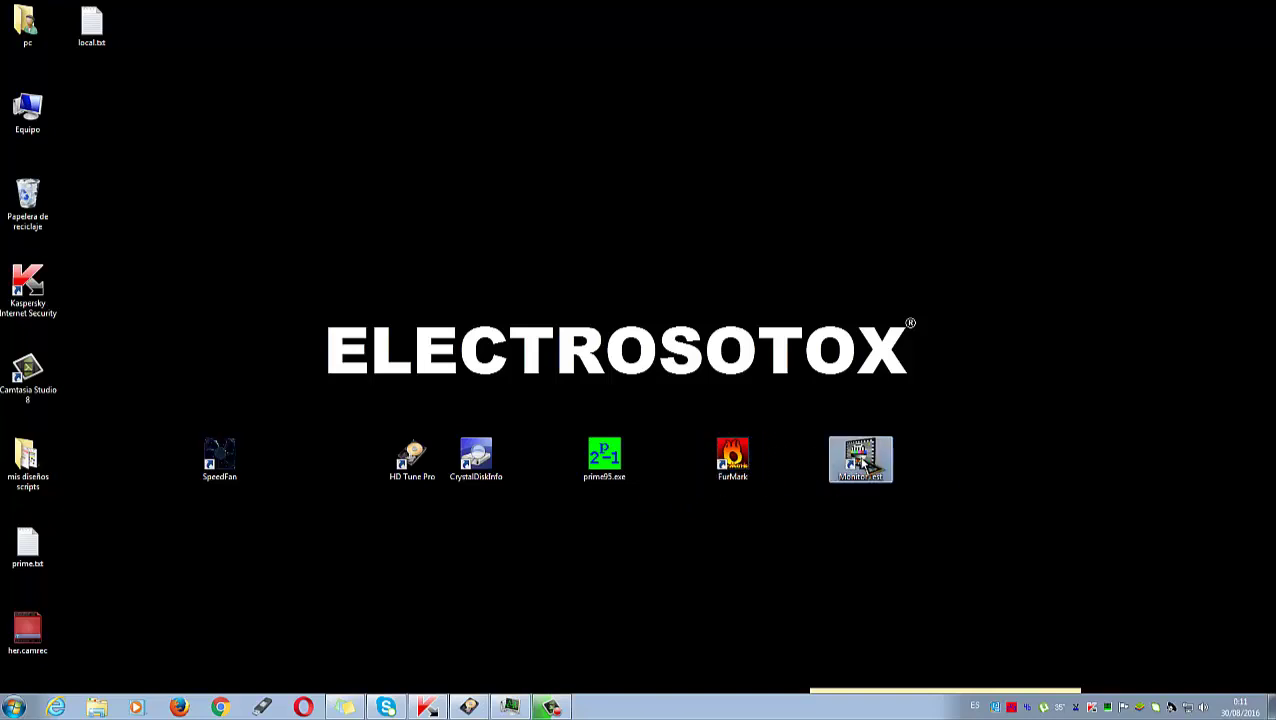
{"action": "mouse_move", "coordinate": [862, 463]}
{"action": "left_mouse_down"}
{"action": "mouse_move", "coordinate": [1055, 440]}
{"action": "mouse_move", "coordinate": [1050, 462]}
{"action": "mouse_move", "coordinate": [884, 472]}
{"action": "left_mouse_up"}
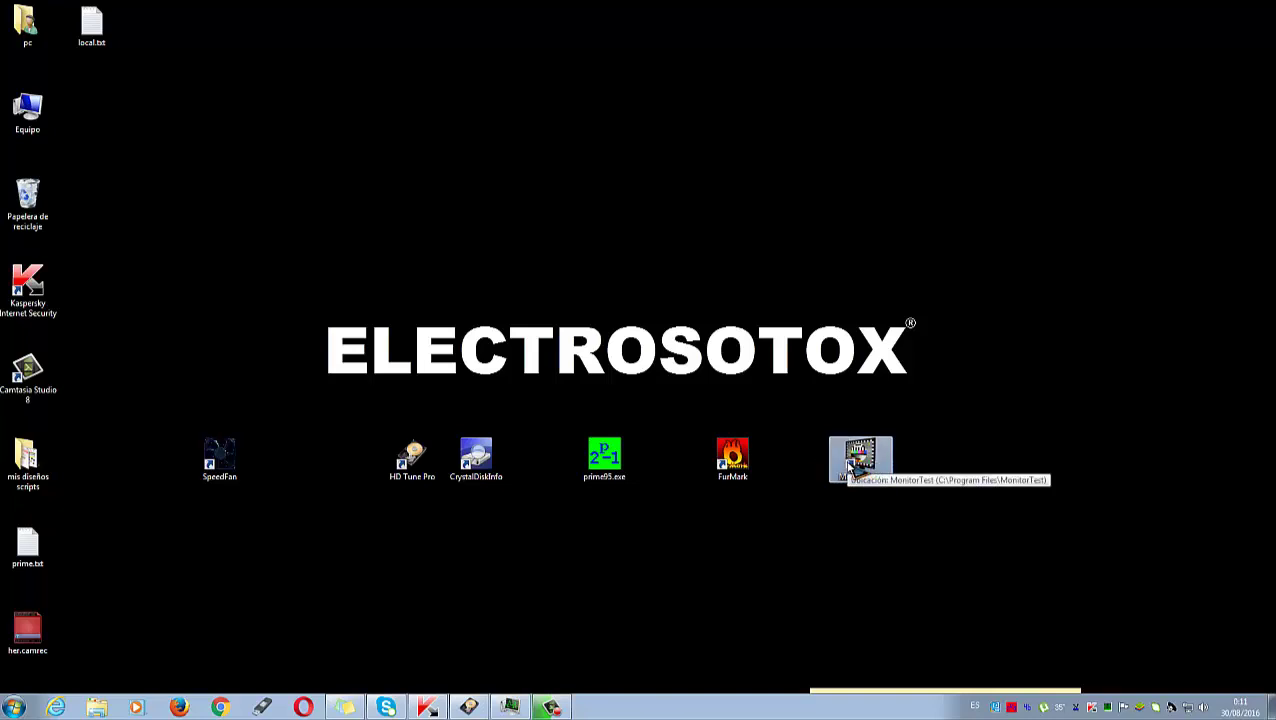
{"action": "double_click", "coordinate": [848, 452]}
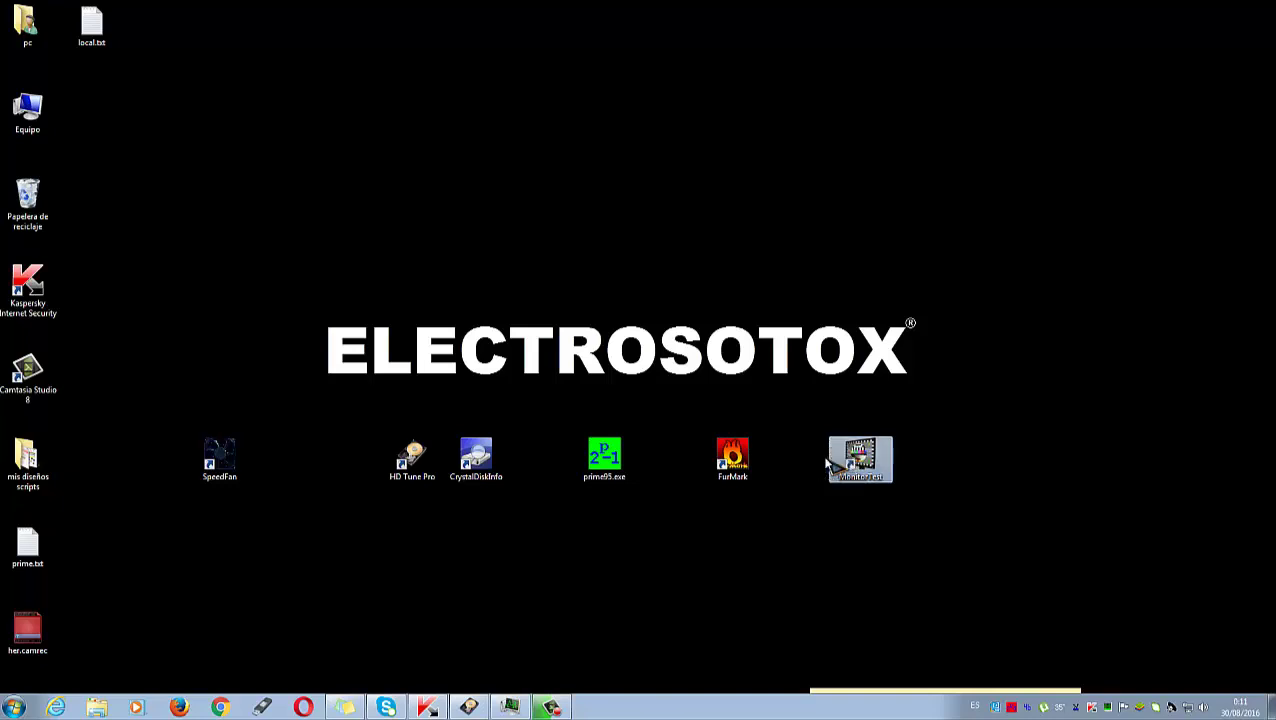
{"action": "left_click_drag", "start_coordinate": [883, 470], "coordinate": [1013, 443]}
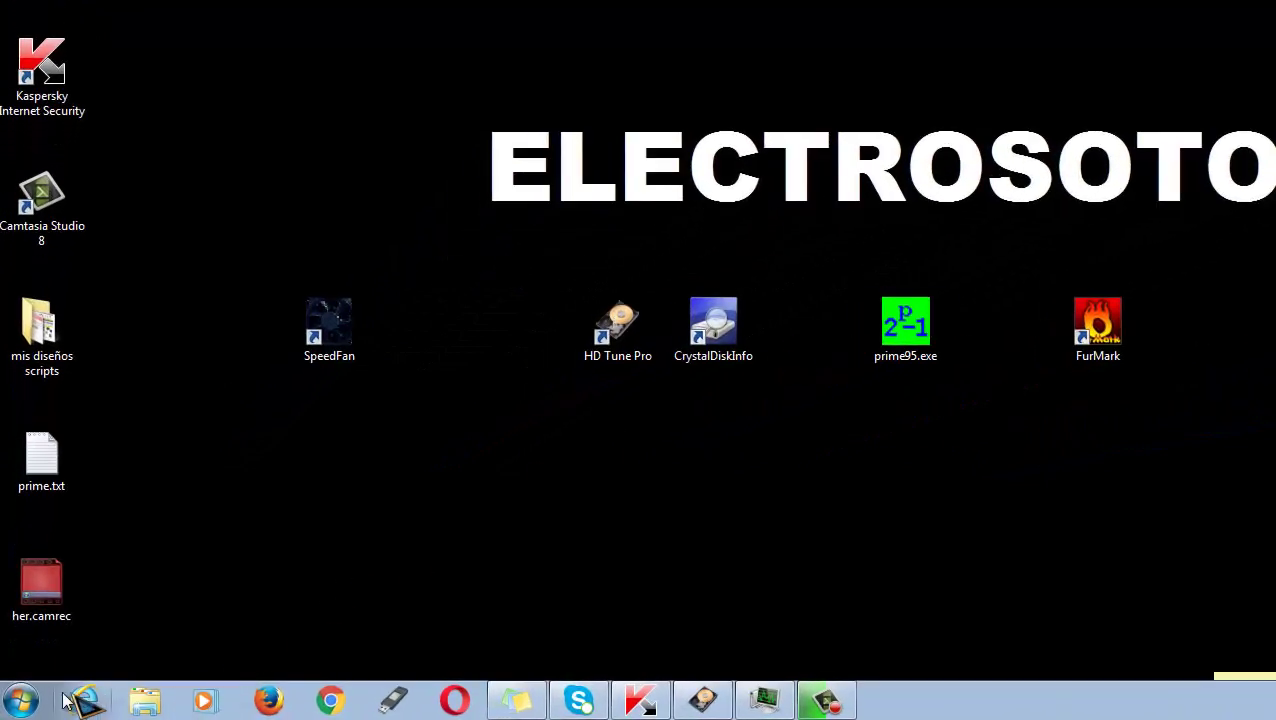
Find Diagnóstico de memoria de Windows by searching for "me", open it and place its window above the desktop logo.
{"action": "left_click", "coordinate": [20, 700]}
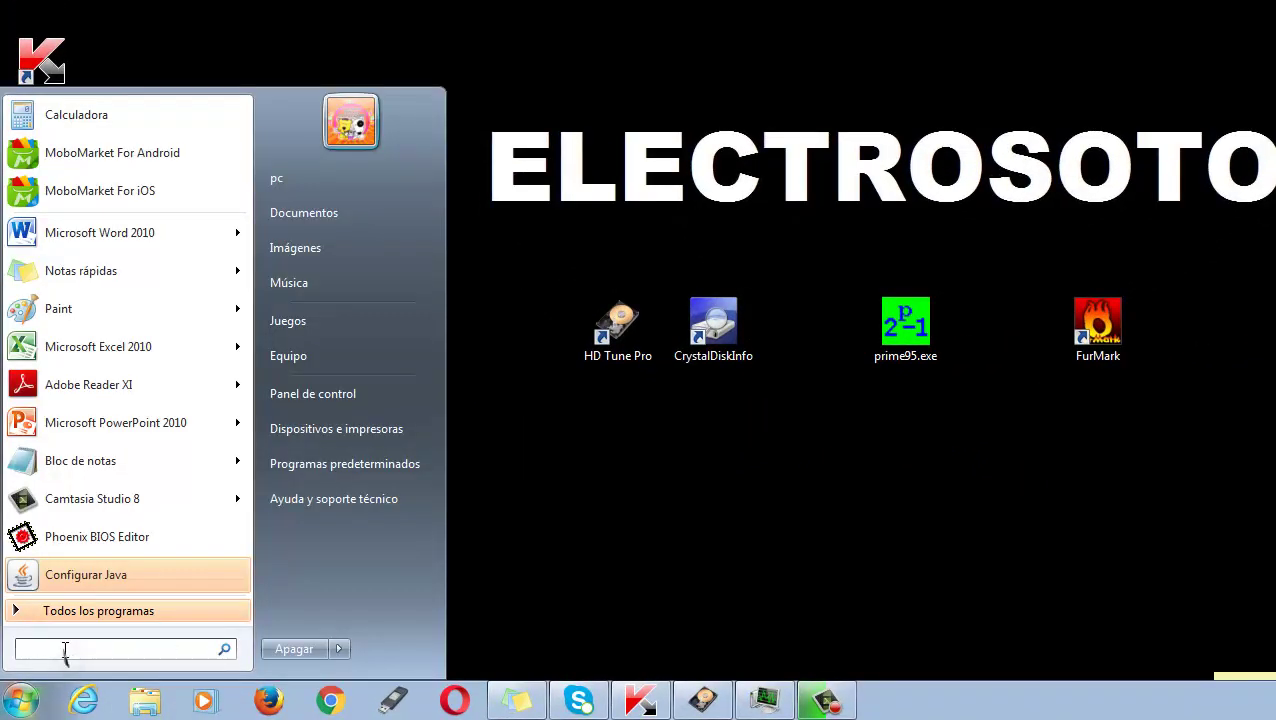
{"action": "type", "text": "me"}
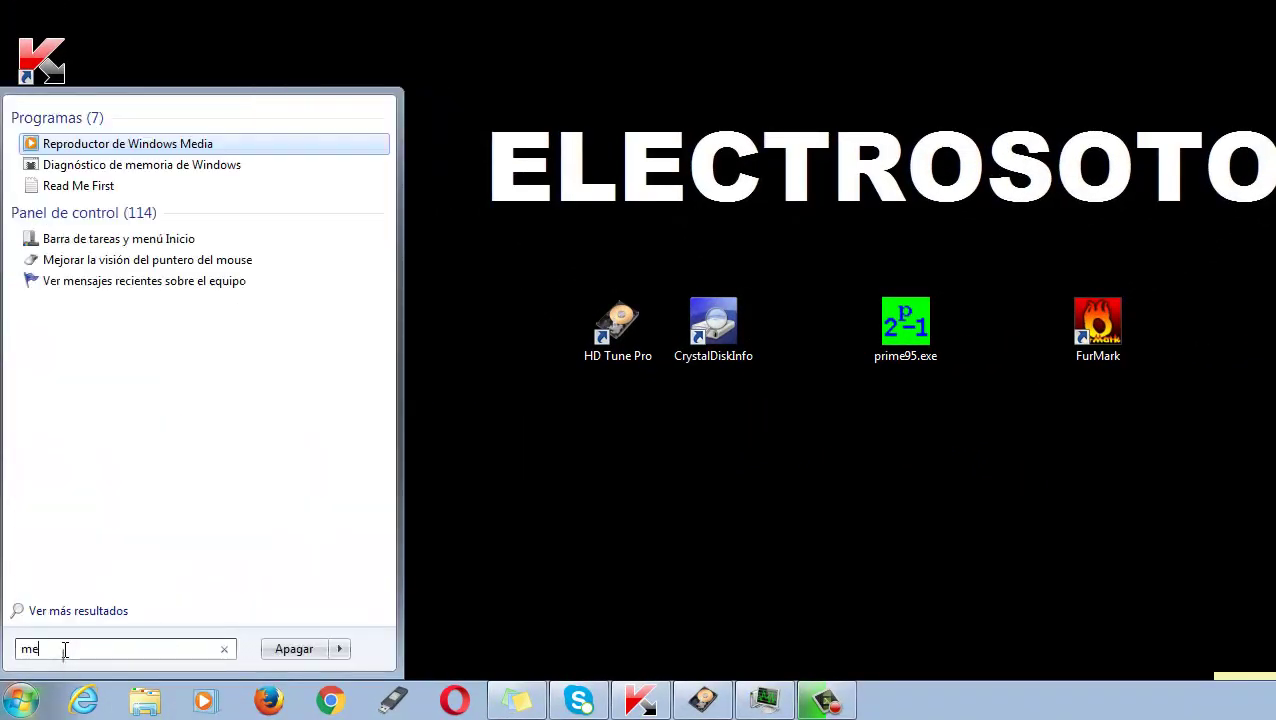
{"action": "left_click", "coordinate": [142, 165]}
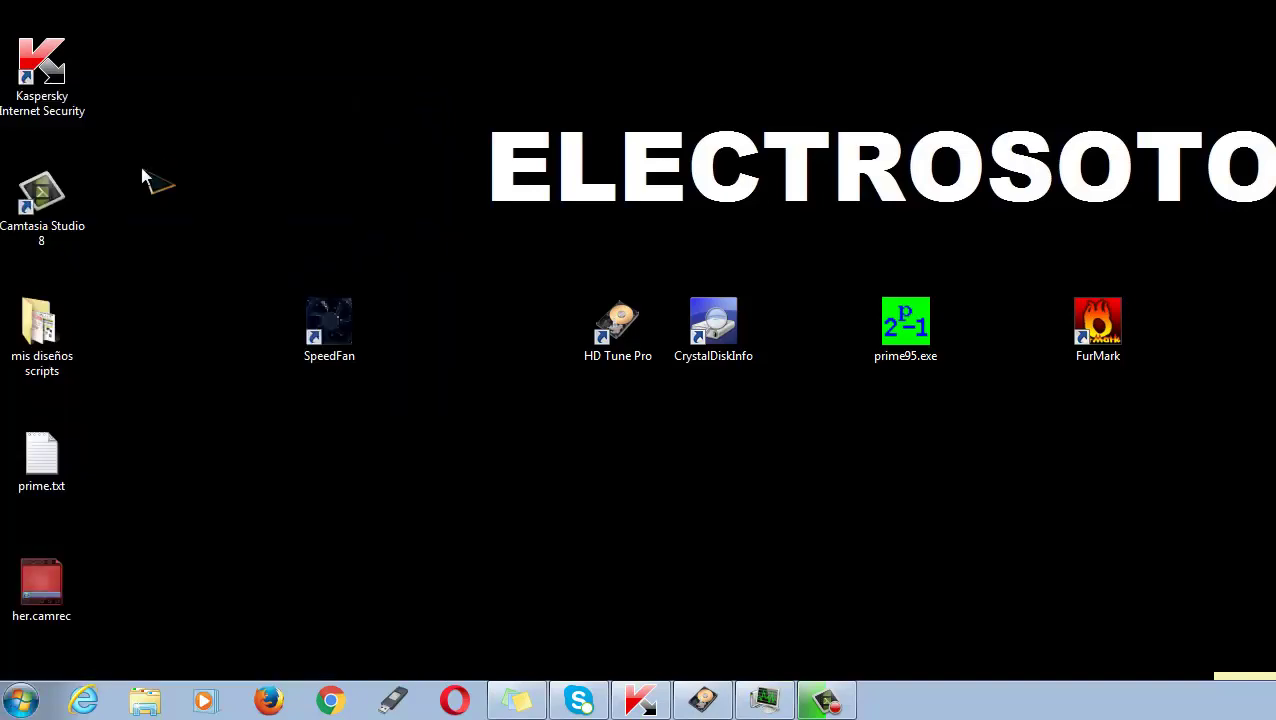
{"action": "left_click_drag", "start_coordinate": [1025, 4], "coordinate": [716, 183]}
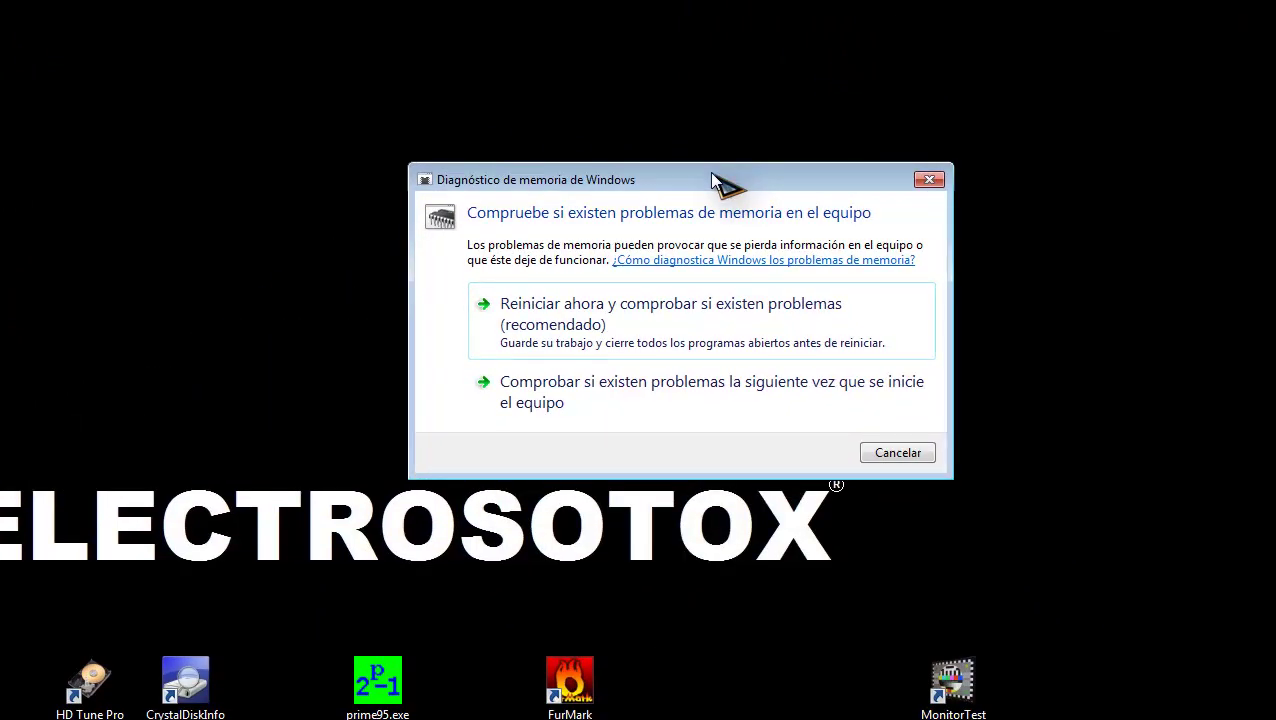
{"action": "left_click_drag", "start_coordinate": [718, 180], "coordinate": [701, 157]}
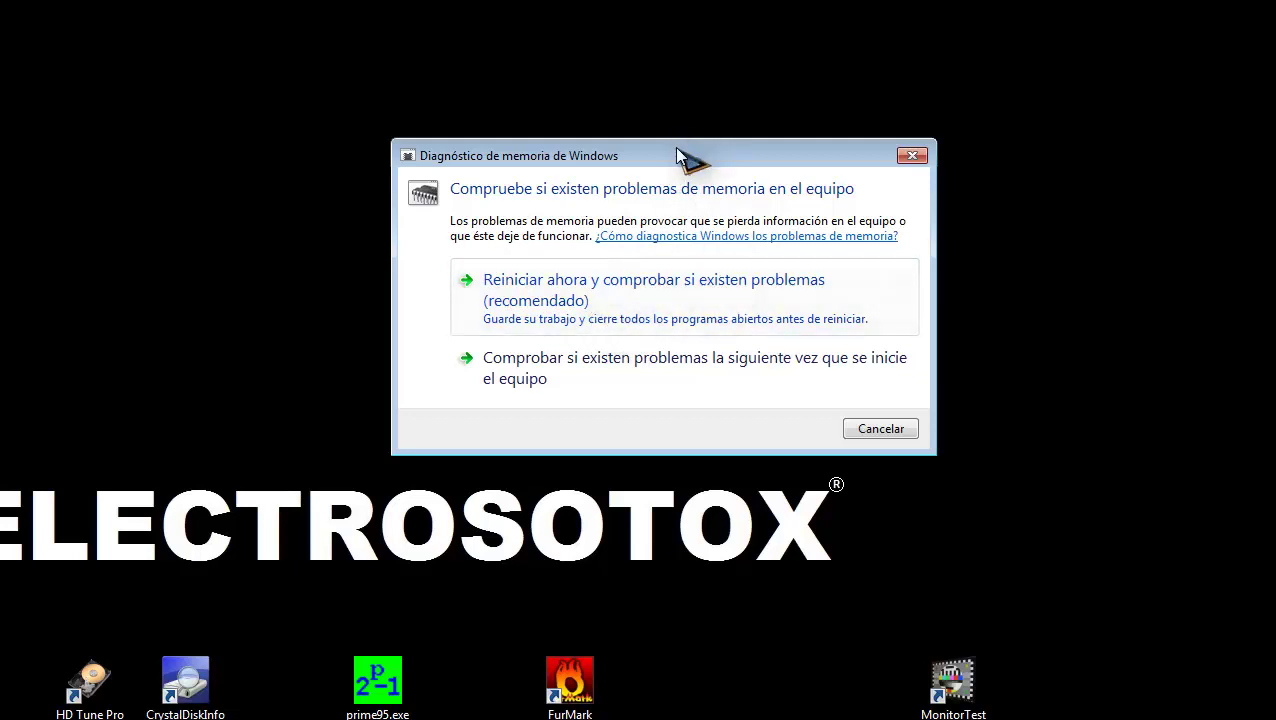
{"action": "left_click_drag", "start_coordinate": [683, 157], "coordinate": [645, 200]}
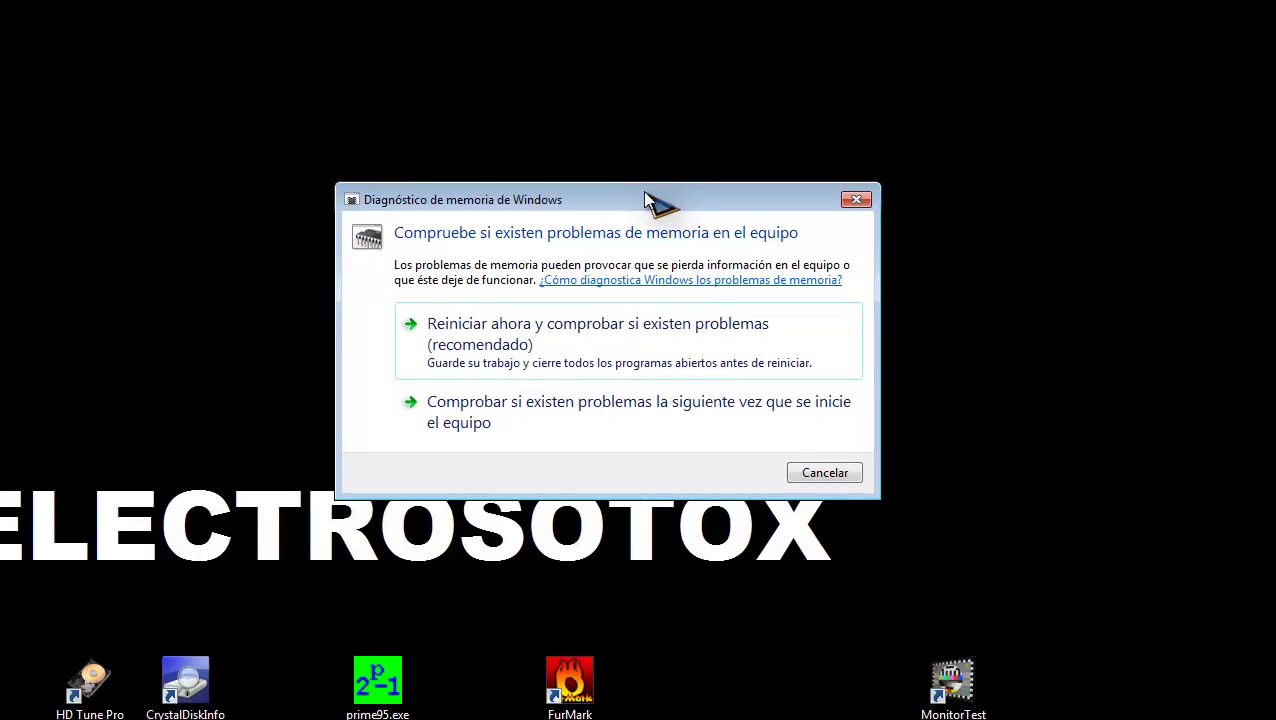
{"action": "left_click_drag", "start_coordinate": [645, 197], "coordinate": [672, 148]}
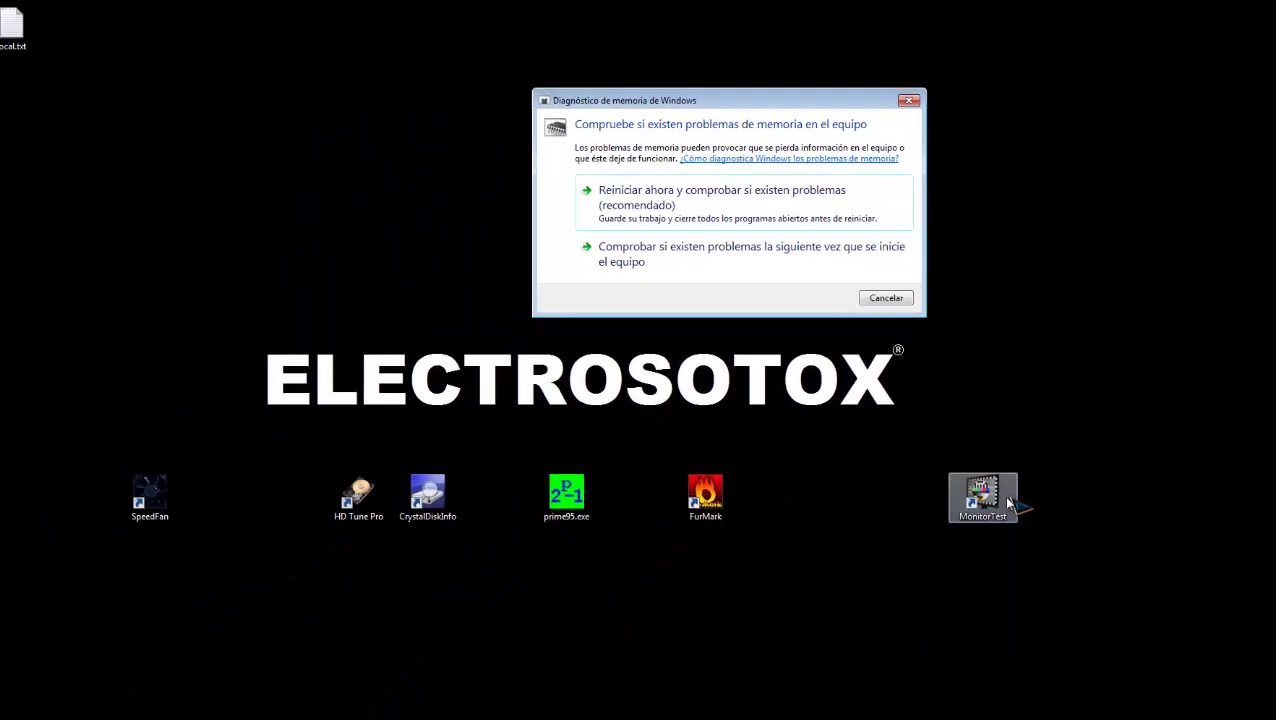
Move the MonitorTest desktop shortcut back closer to the FurMark shortcut.
{"action": "left_click_drag", "start_coordinate": [1008, 469], "coordinate": [916, 462]}
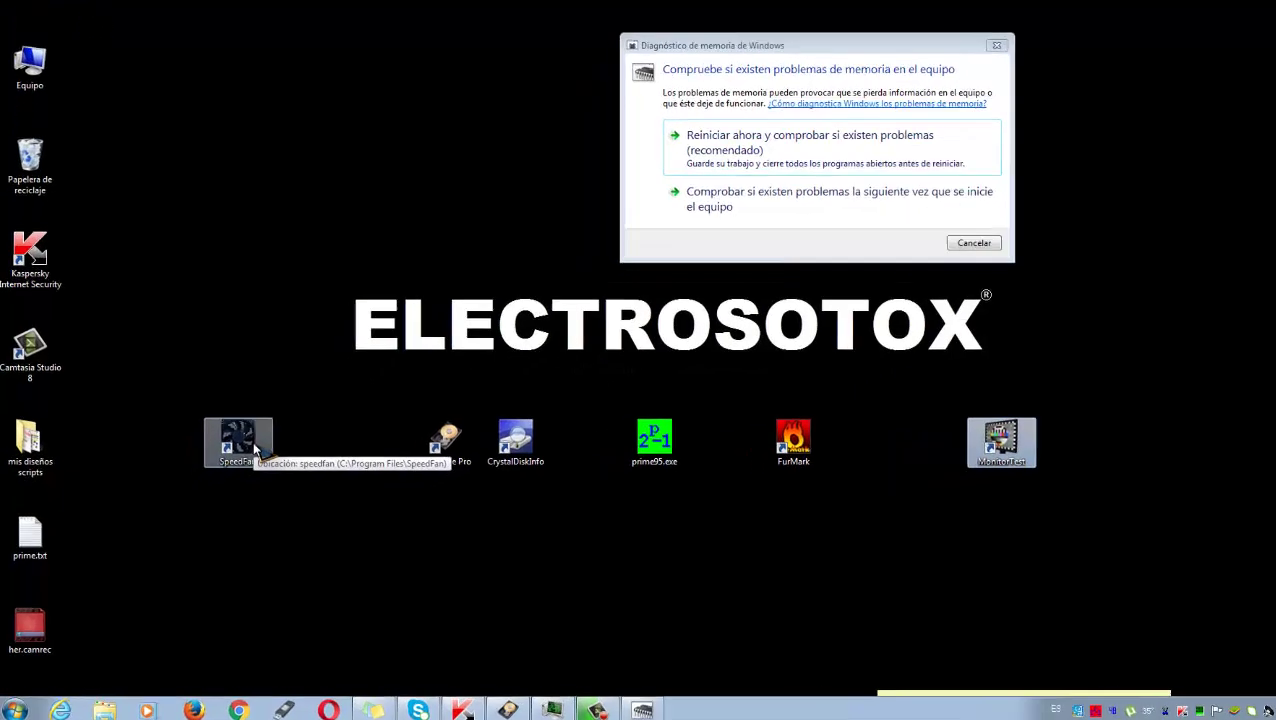
Launch SpeedFan to check the fan speeds, temperatures and voltages, and minimize its window.
{"action": "double_click", "coordinate": [355, 368]}
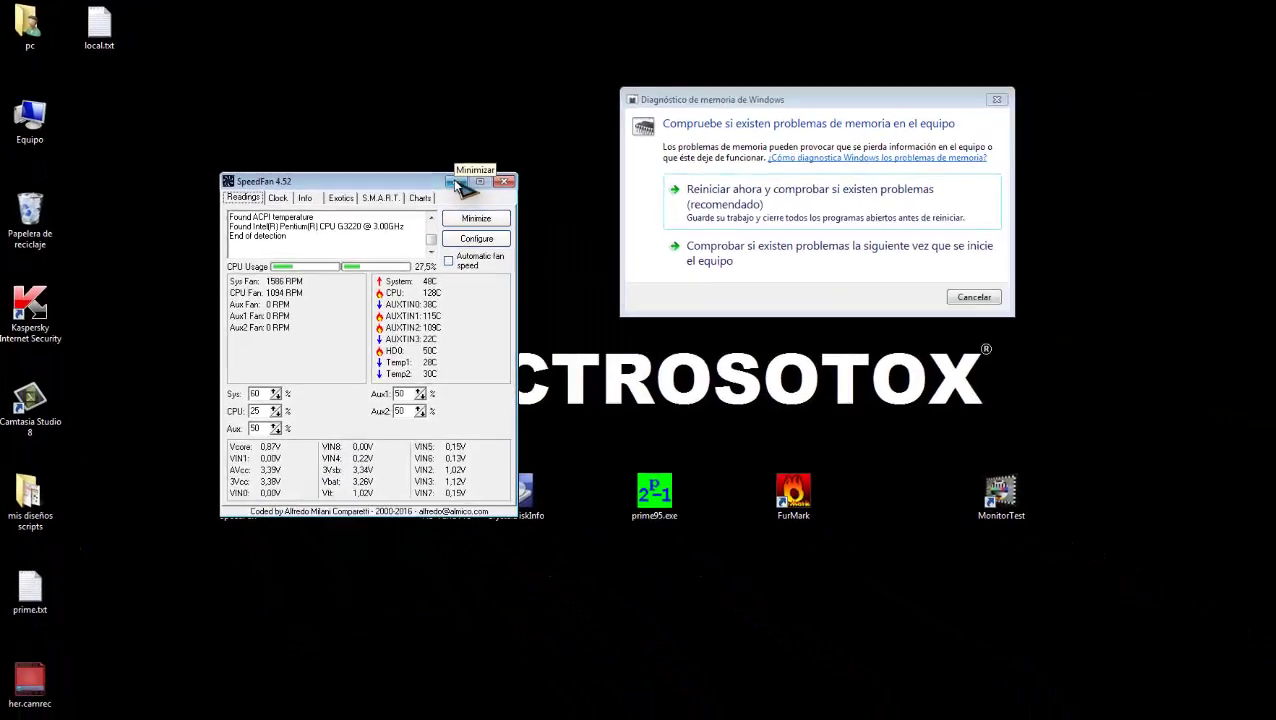
{"action": "left_click", "coordinate": [630, 248]}
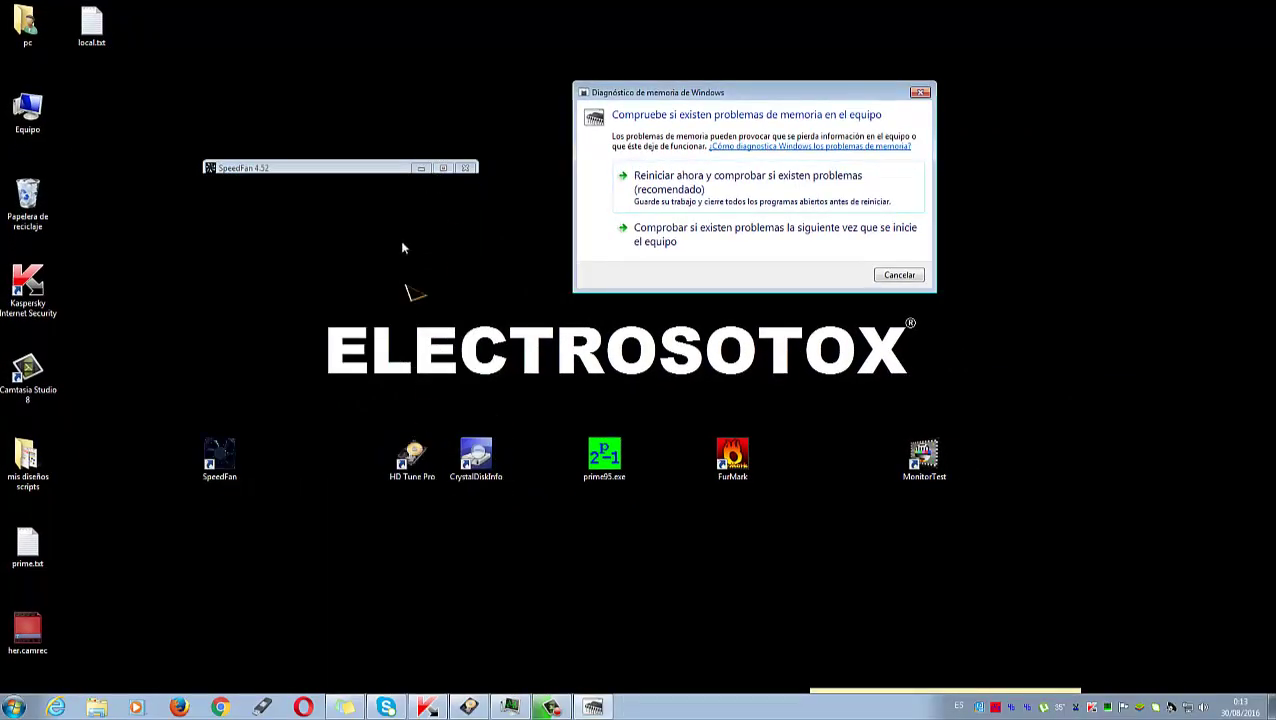
Launch HD Tune Pro and run the read benchmark on the ADATA SX900 drive.
{"action": "double_click", "coordinate": [418, 462]}
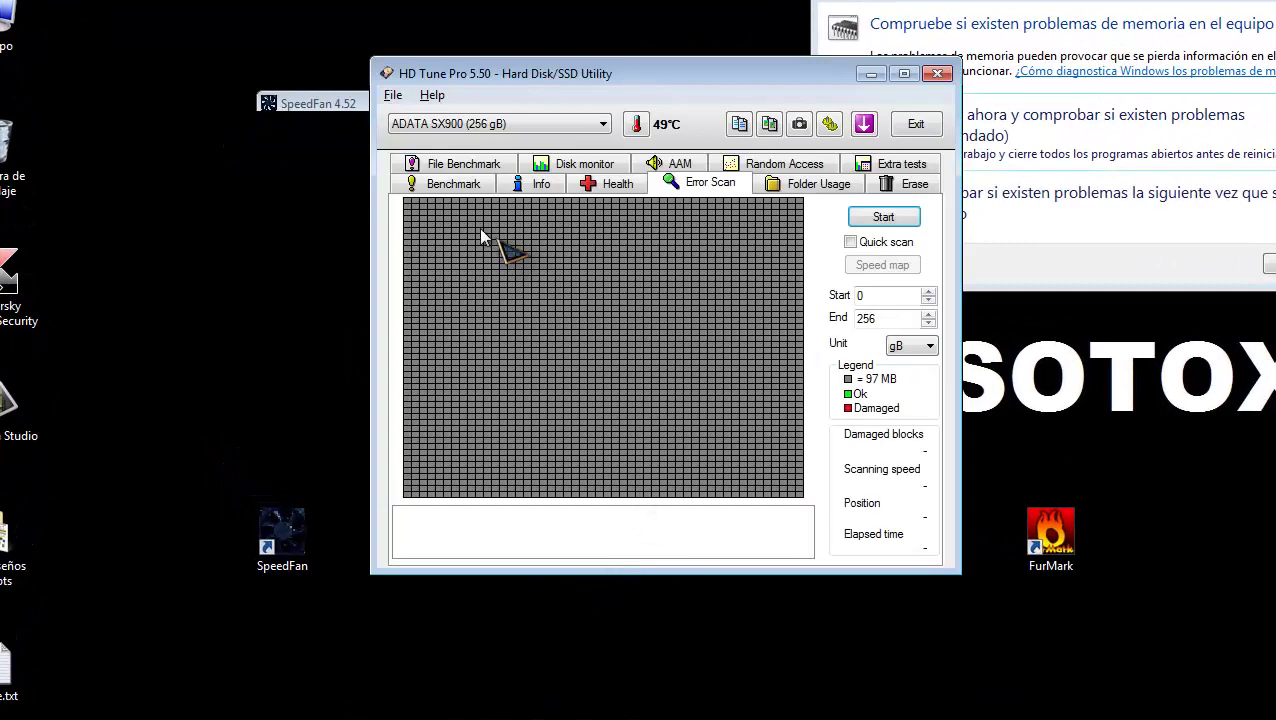
{"action": "left_click", "coordinate": [448, 190]}
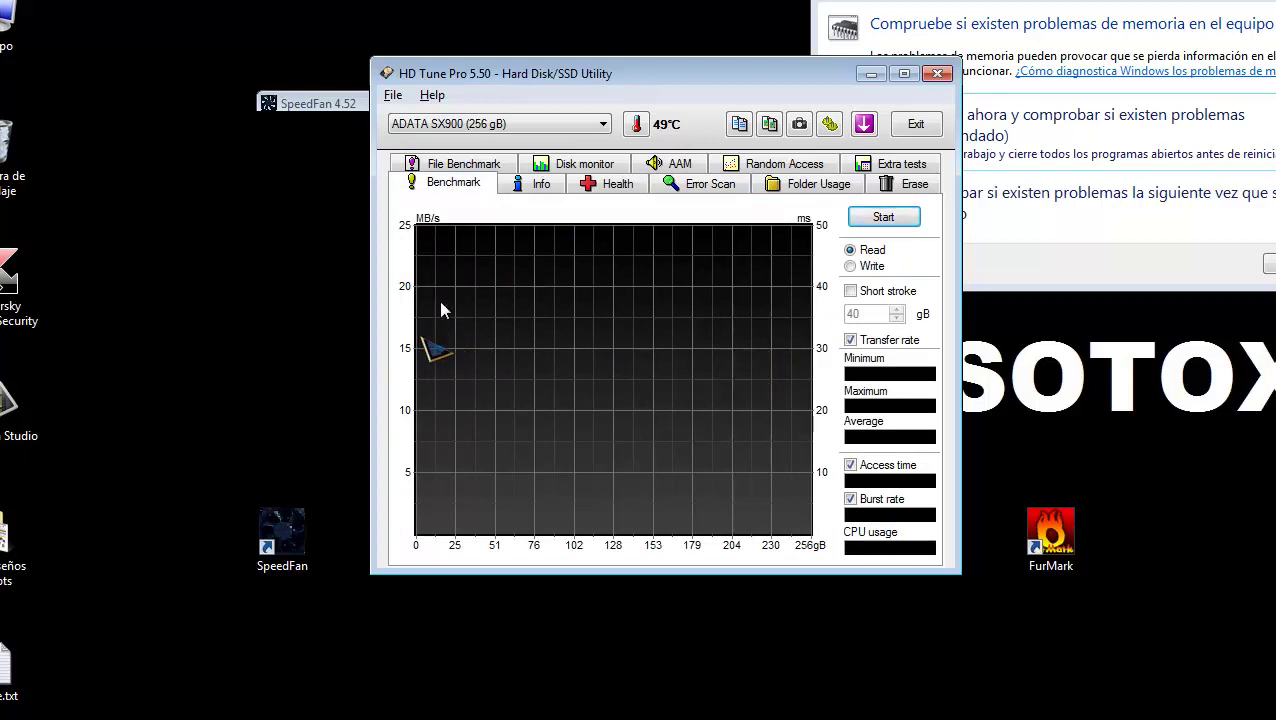
{"action": "left_click", "coordinate": [884, 217]}
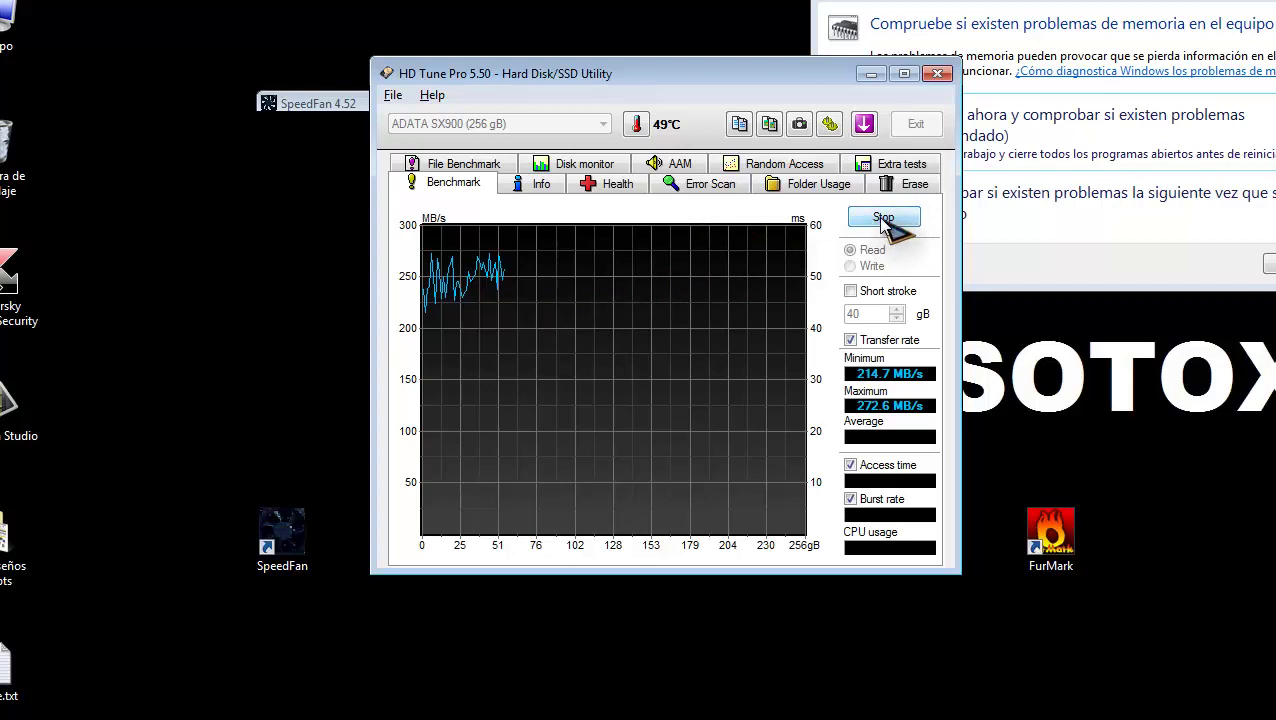
Start an error scan of the ADATA SX900 over the 0 to 256 gB range without Quick scan, and stop it partway.
{"action": "left_click", "coordinate": [688, 190]}
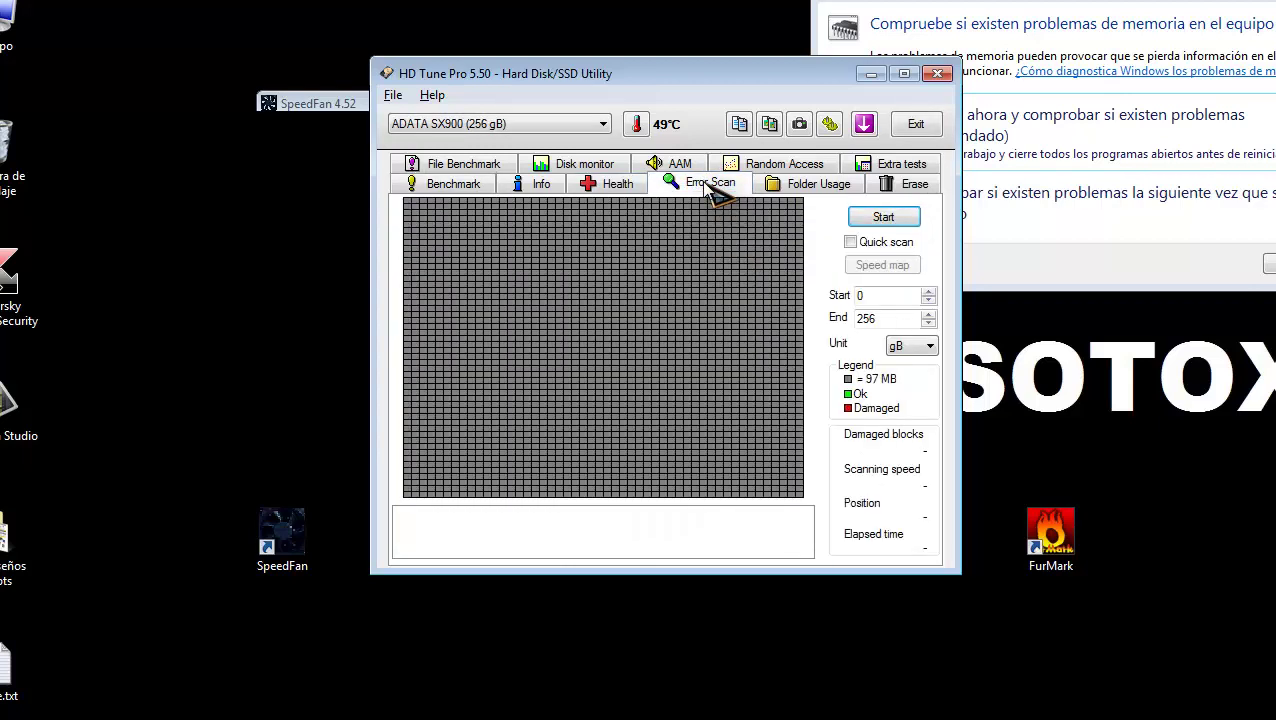
{"action": "left_click", "coordinate": [880, 219]}
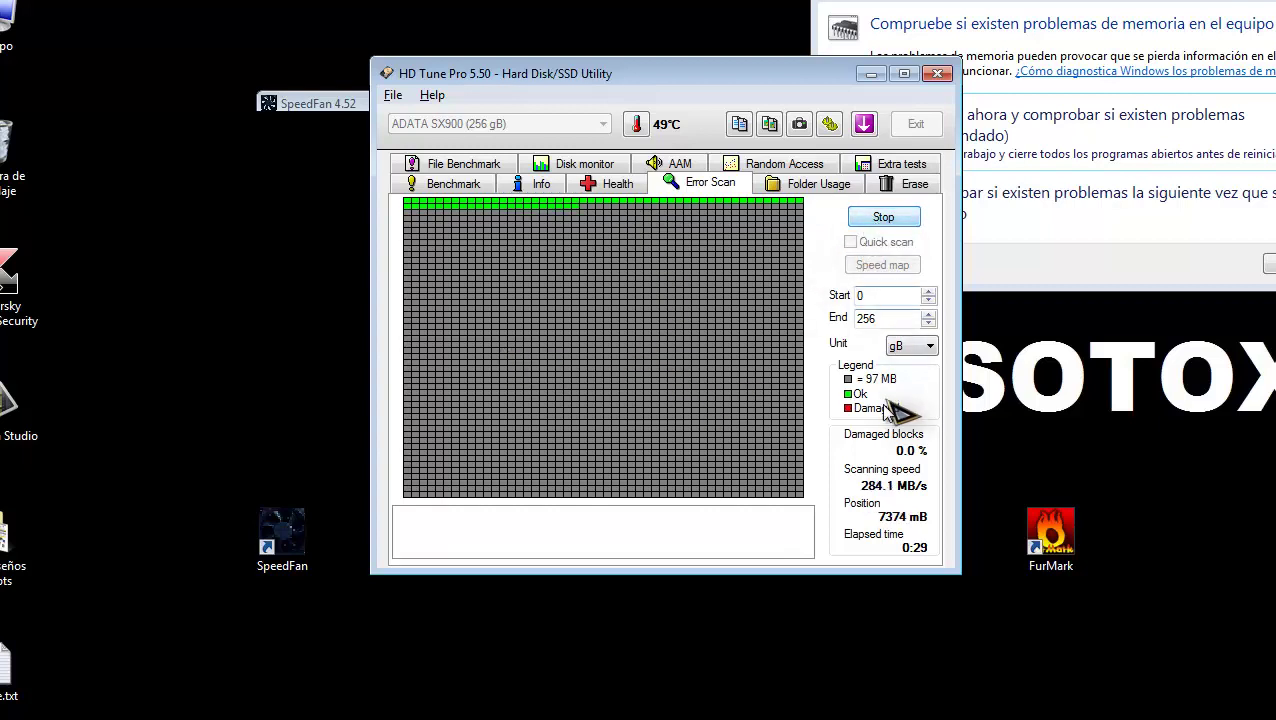
{"action": "left_click", "coordinate": [884, 219]}
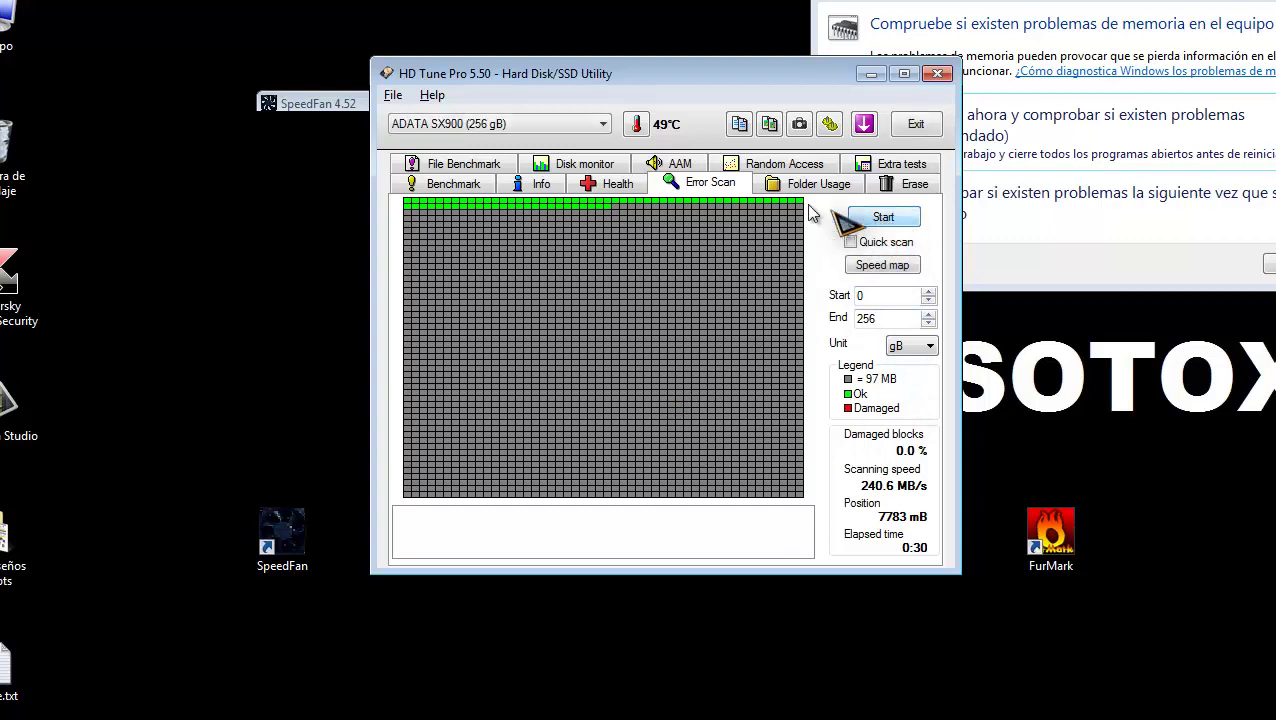
Review the ADATA SX900's health attributes in HD Tune Pro and close the program.
{"action": "left_click", "coordinate": [608, 185]}
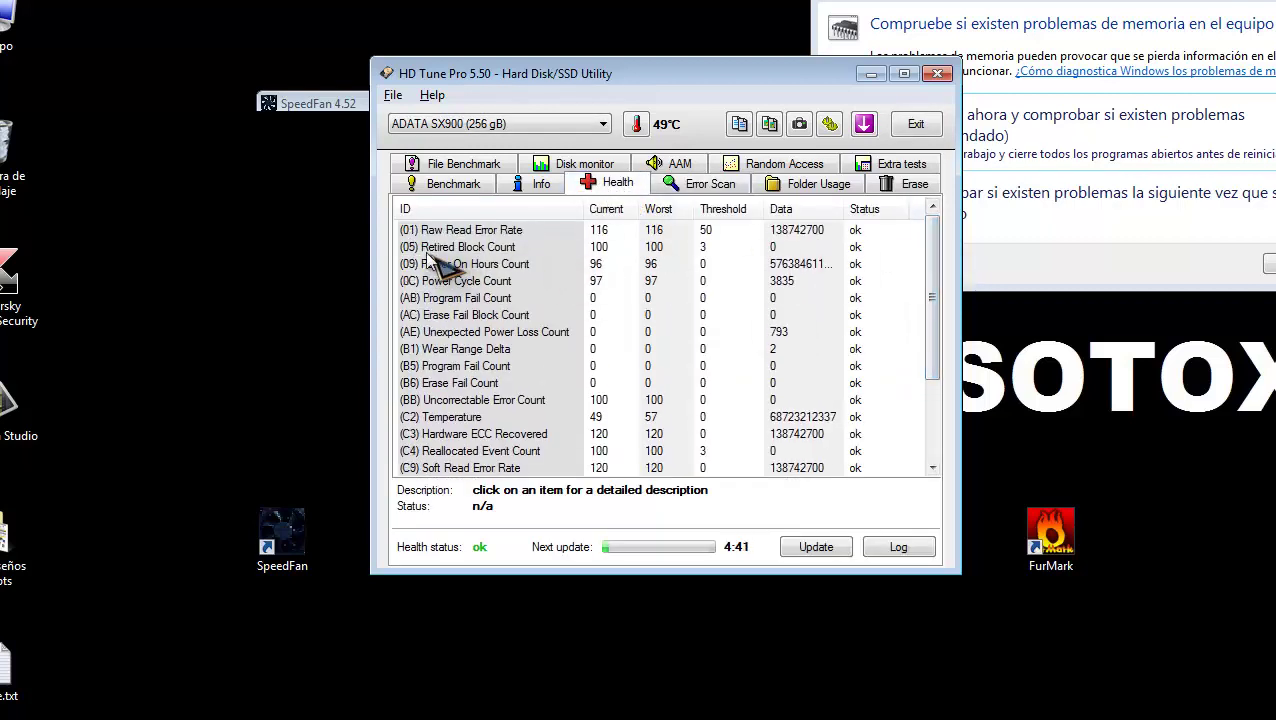
{"action": "scroll", "coordinate": [932, 340], "scroll_direction": "down", "scroll_amount": 1}
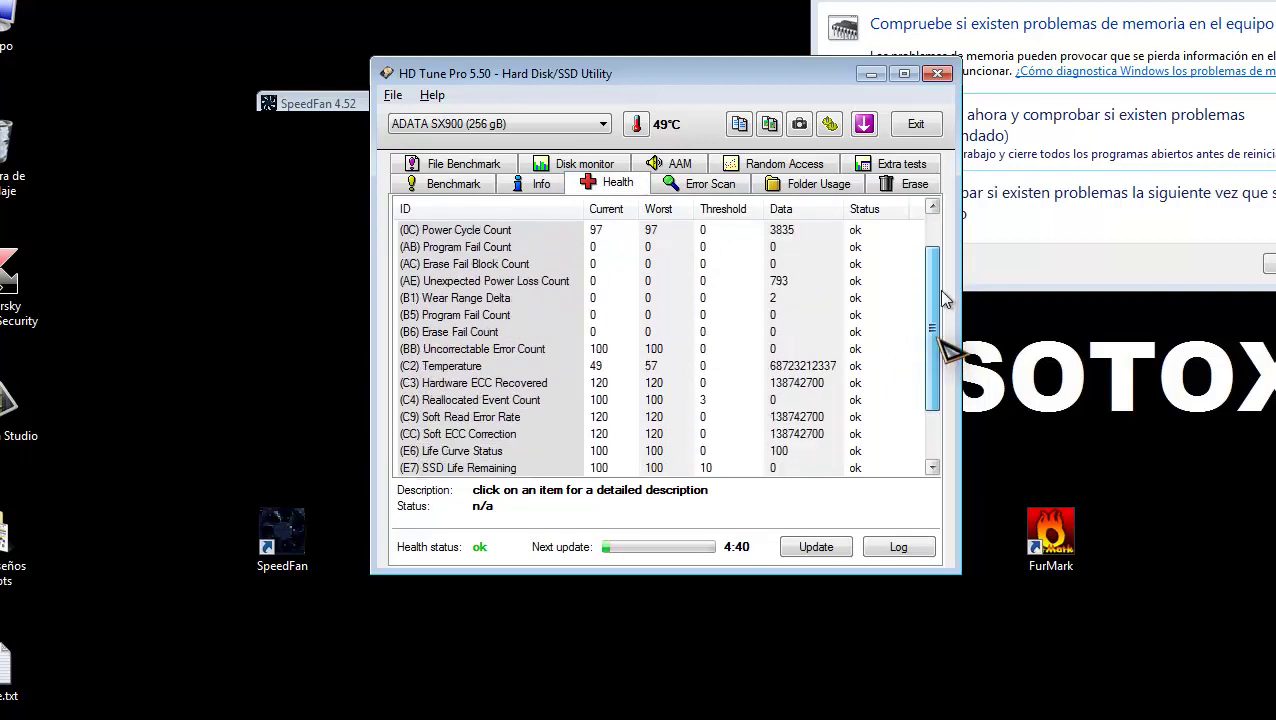
{"action": "scroll", "coordinate": [938, 272], "scroll_direction": "up", "scroll_amount": 1}
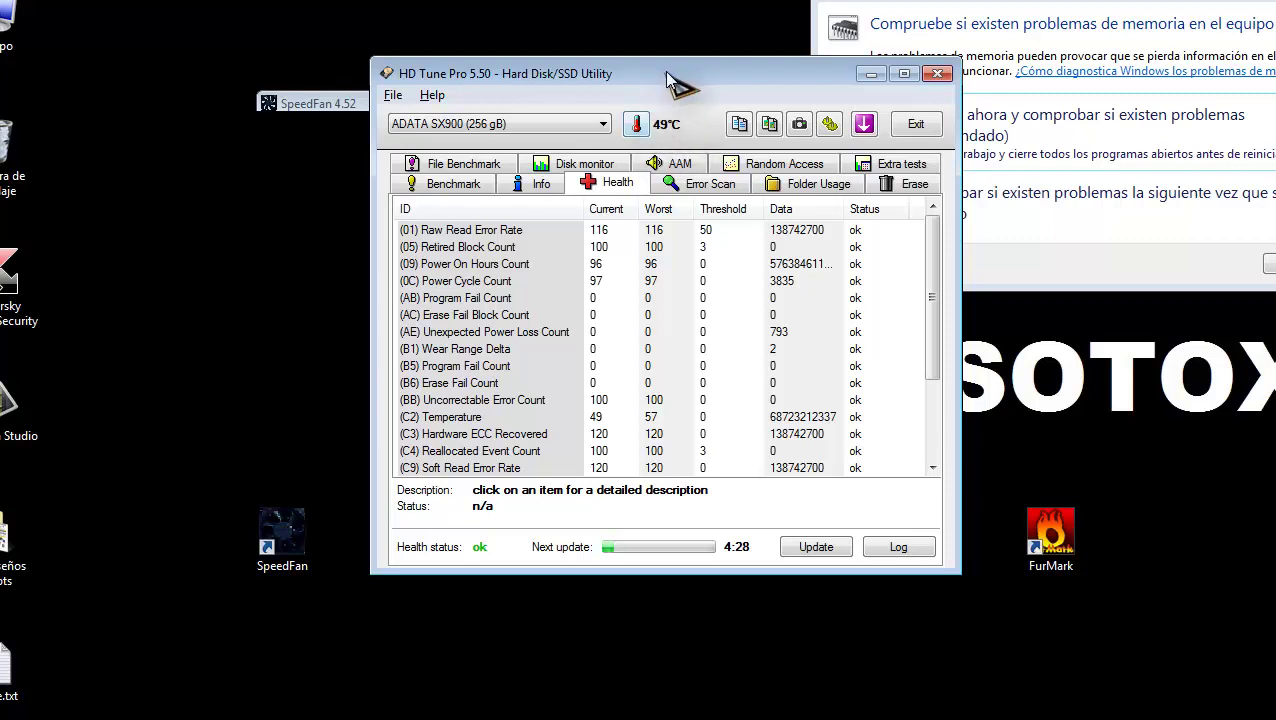
{"action": "left_click_drag", "start_coordinate": [674, 80], "coordinate": [590, 170]}
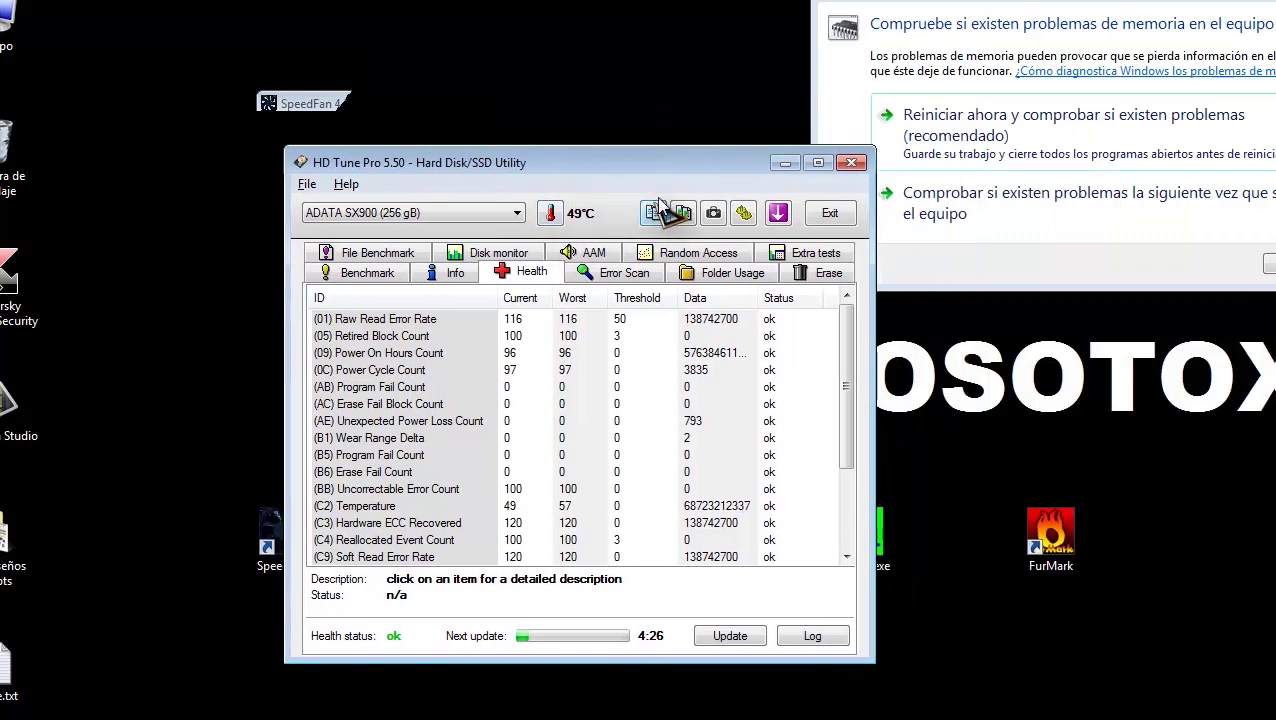
{"action": "left_click", "coordinate": [851, 162]}
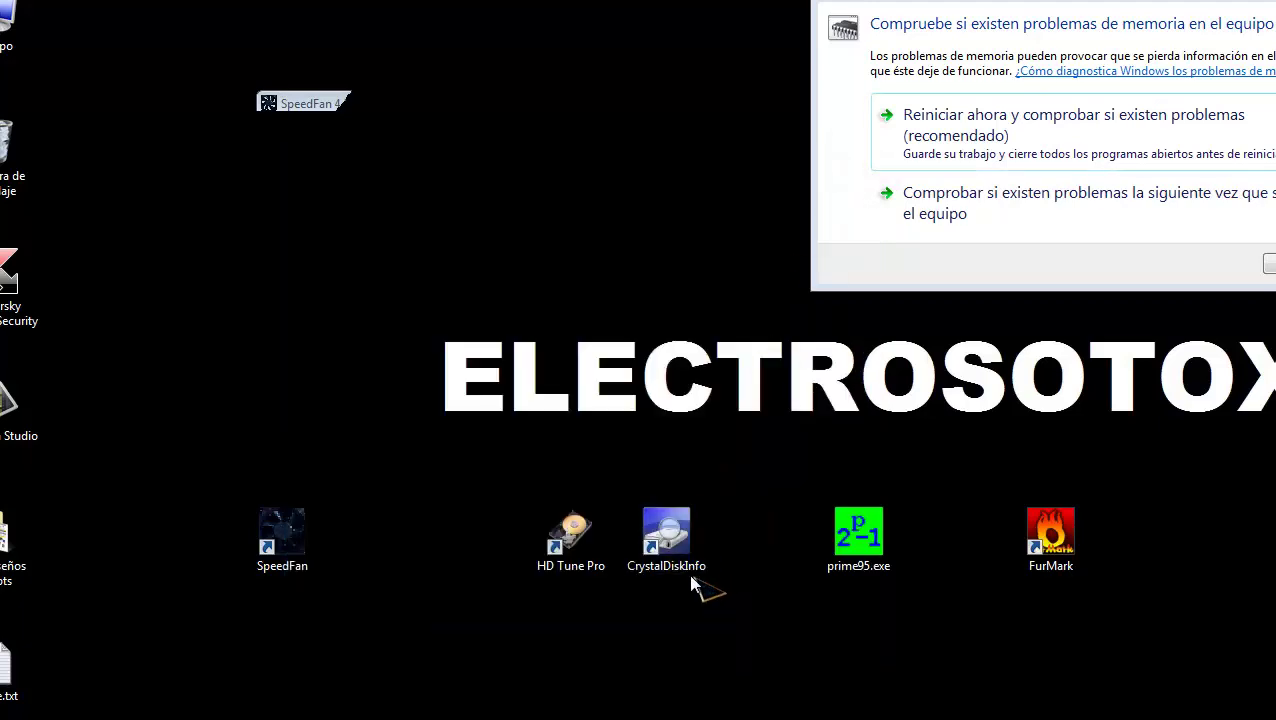
Open CrystalDiskInfo to examine the drive's health status, temperature, power-on count and power-on hours, and minimize its window.
{"action": "double_click", "coordinate": [672, 548]}
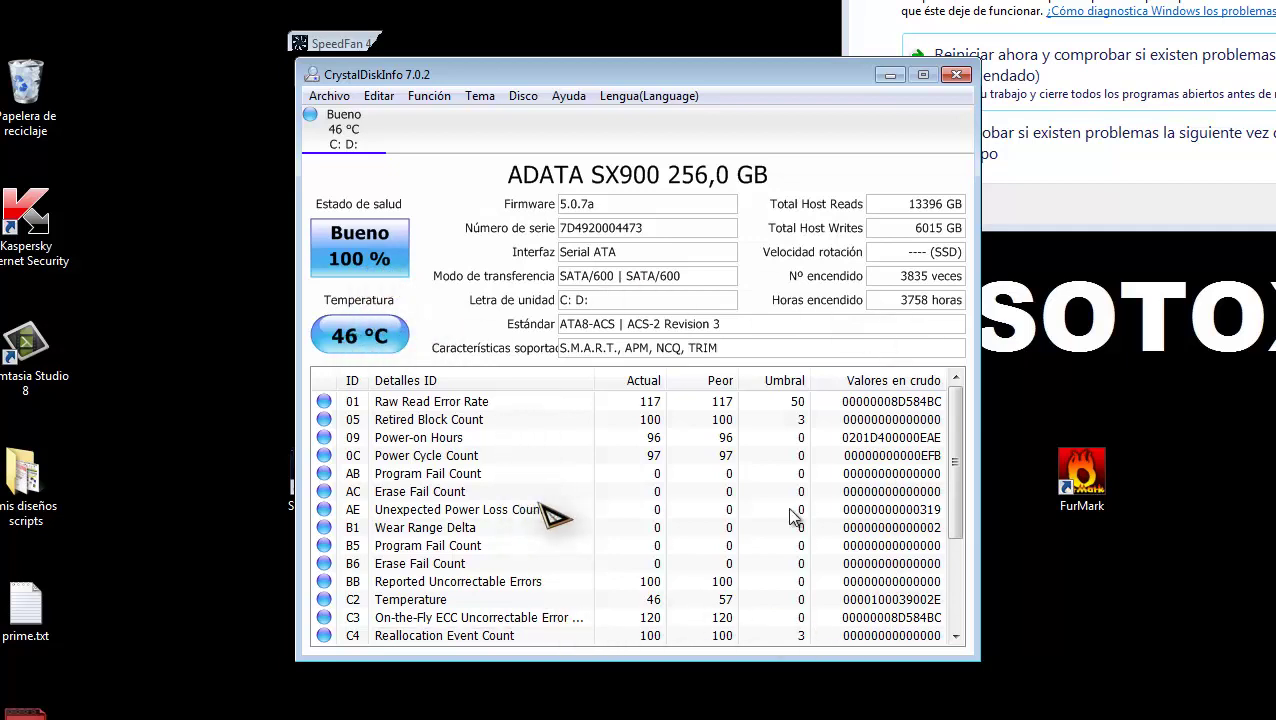
{"action": "left_click_drag", "start_coordinate": [954, 455], "coordinate": [985, 430]}
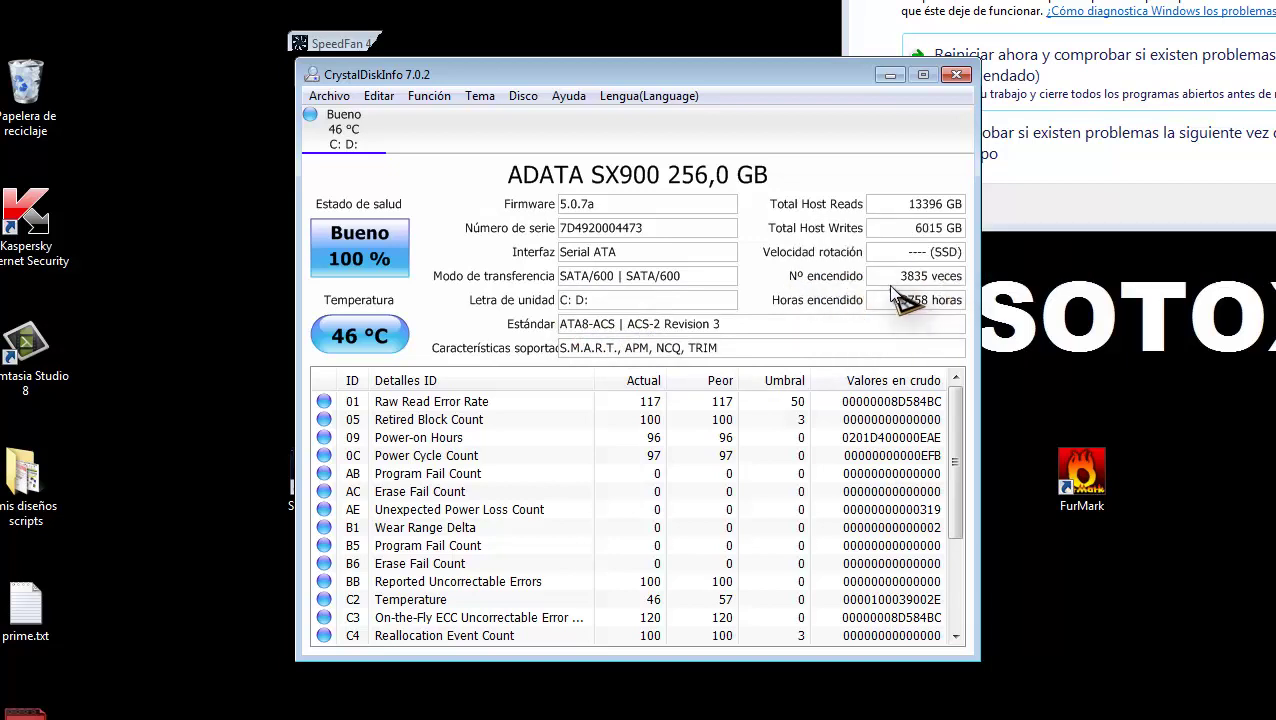
{"action": "mouse_move", "coordinate": [930, 298]}
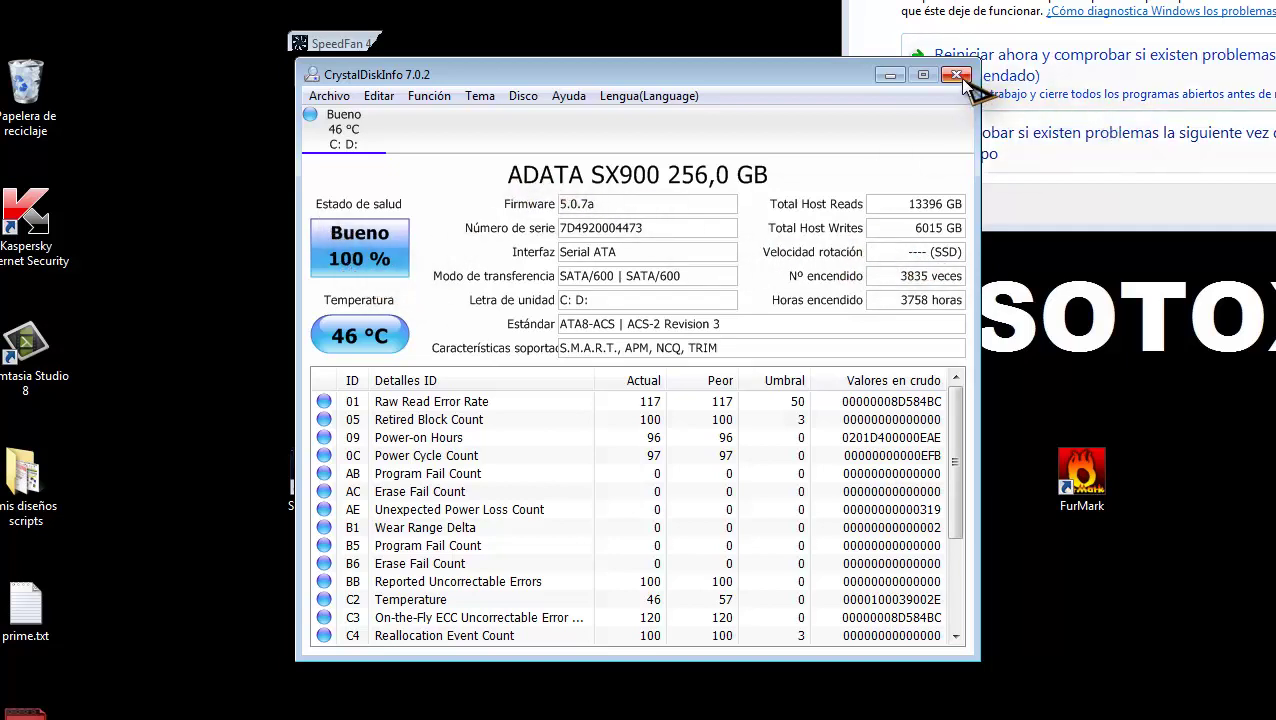
{"action": "left_click", "coordinate": [889, 78]}
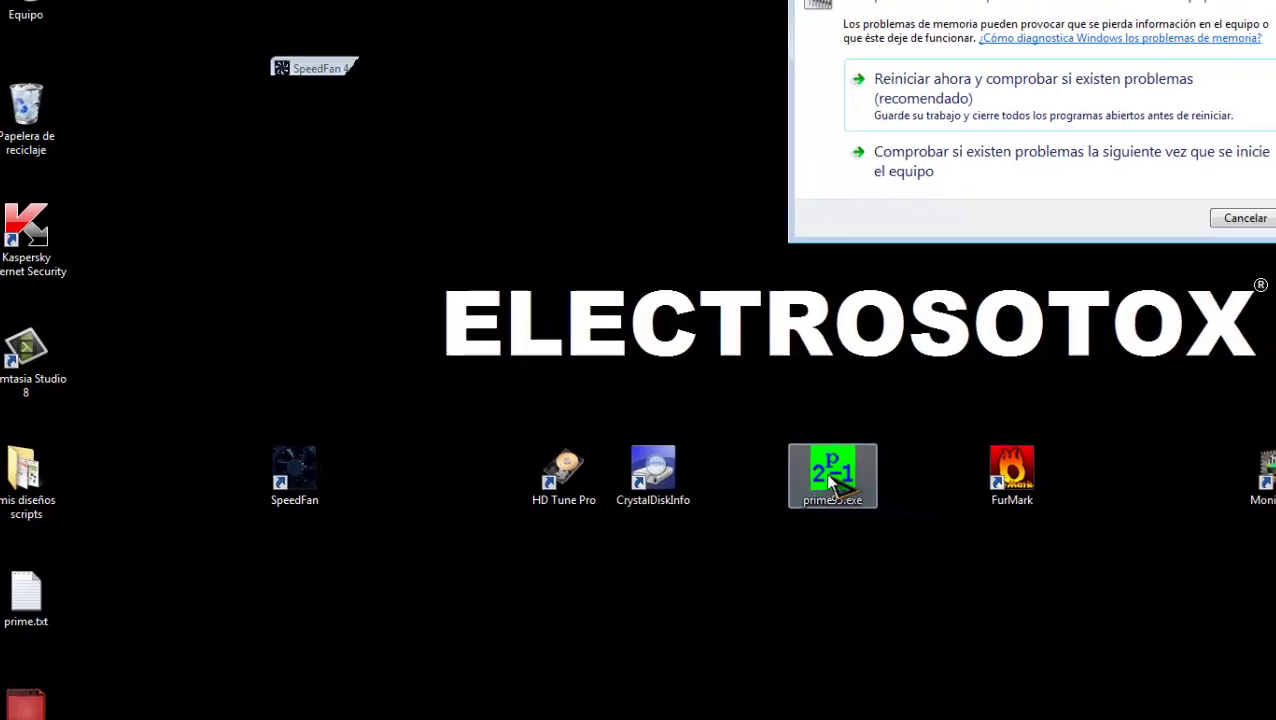
Launch Prime95 and start a Blend torture test with 2 threads.
{"action": "double_click", "coordinate": [830, 478]}
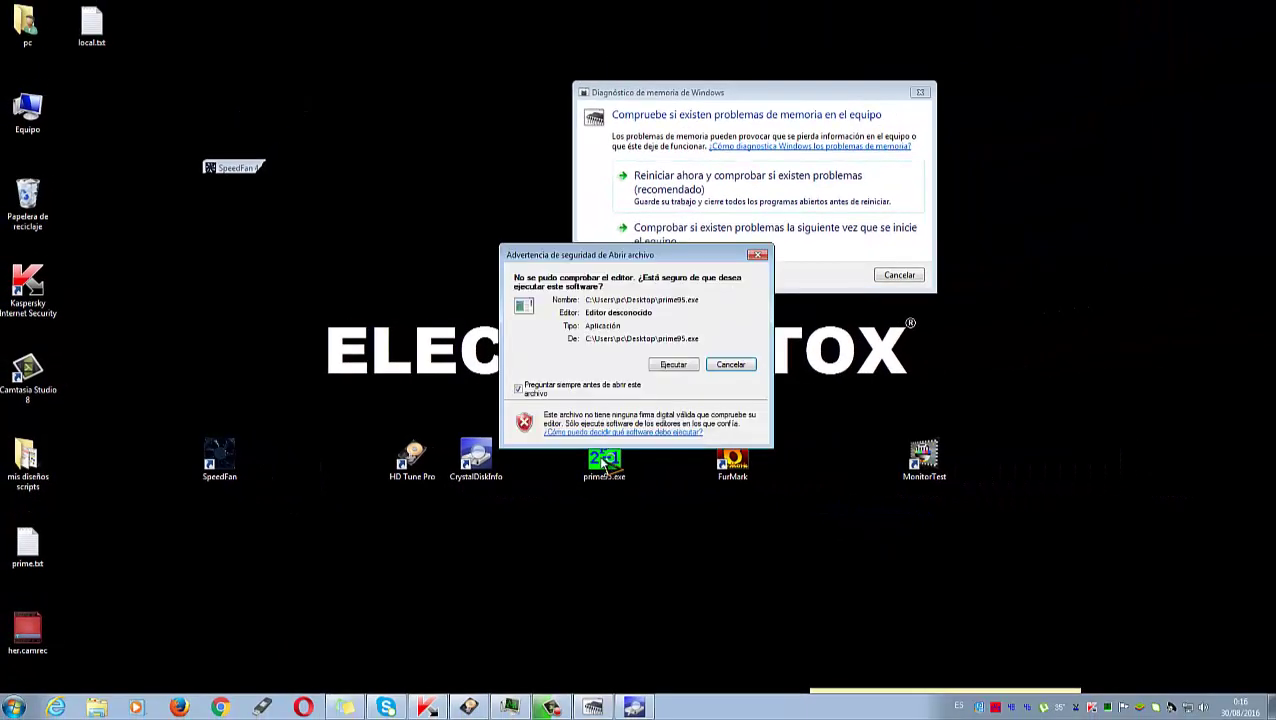
{"action": "left_click", "coordinate": [678, 364]}
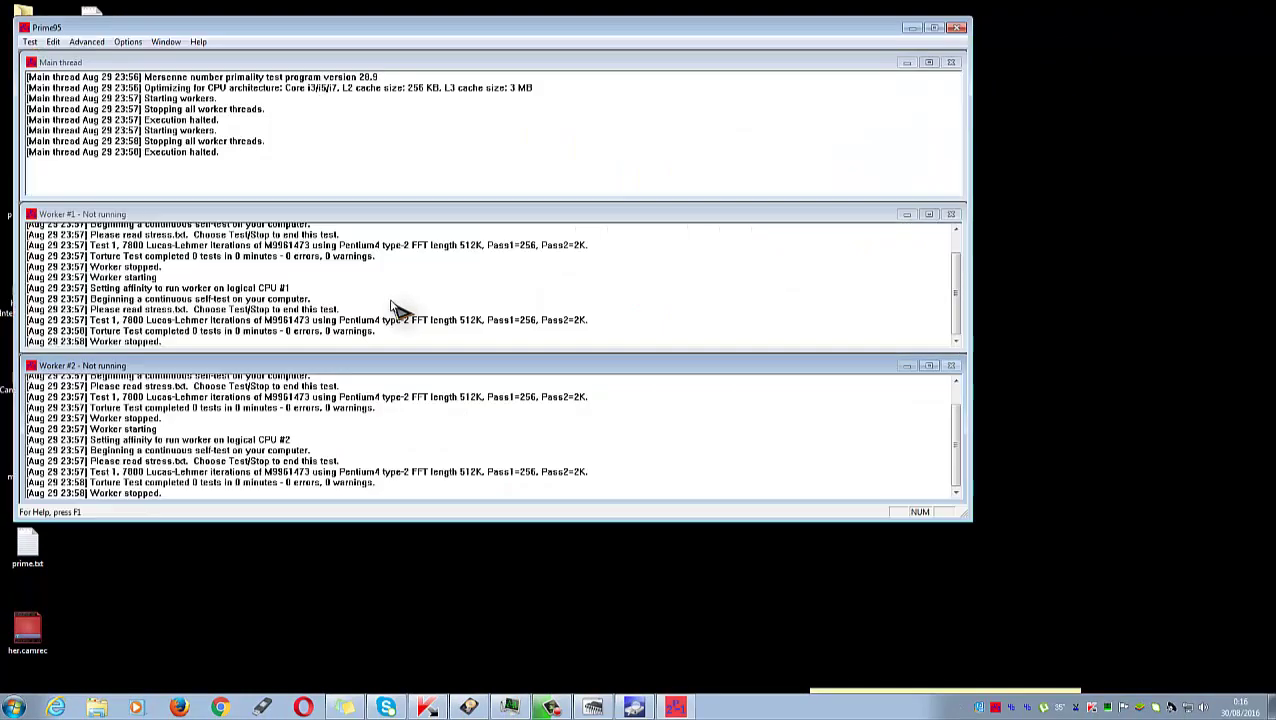
{"action": "left_click_drag", "start_coordinate": [68, 30], "coordinate": [179, 56]}
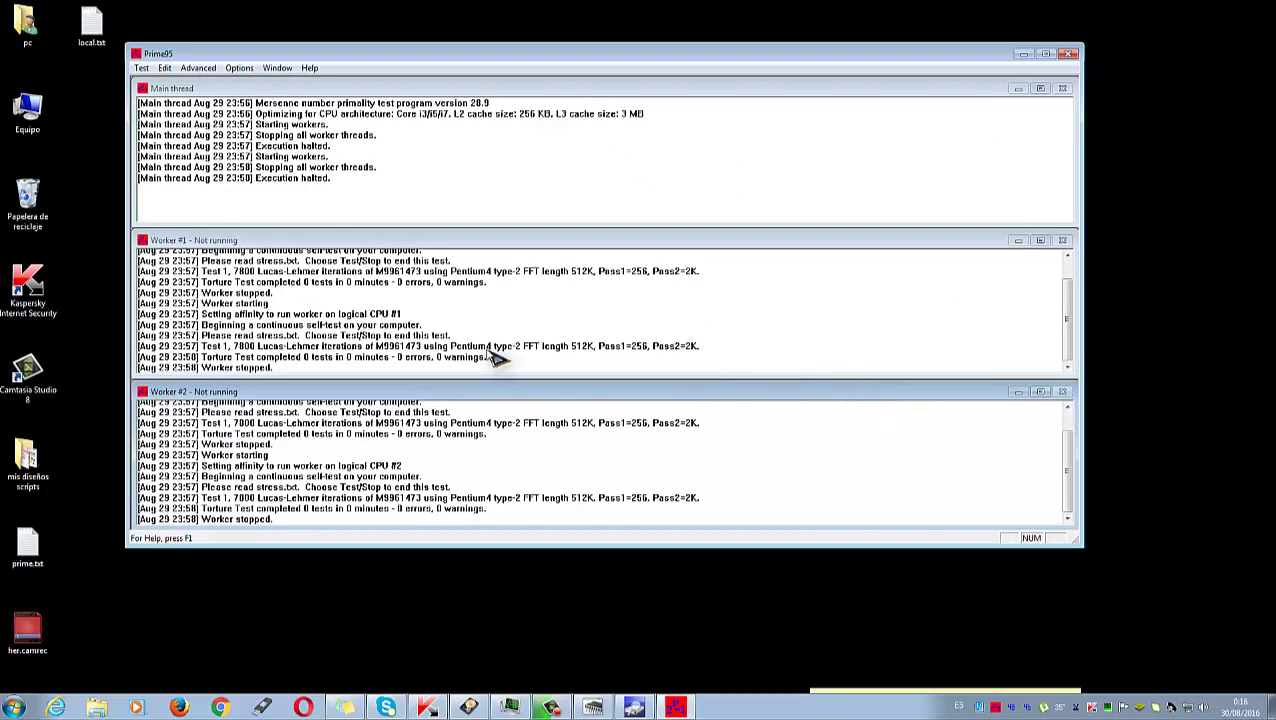
{"action": "left_click", "coordinate": [142, 68]}
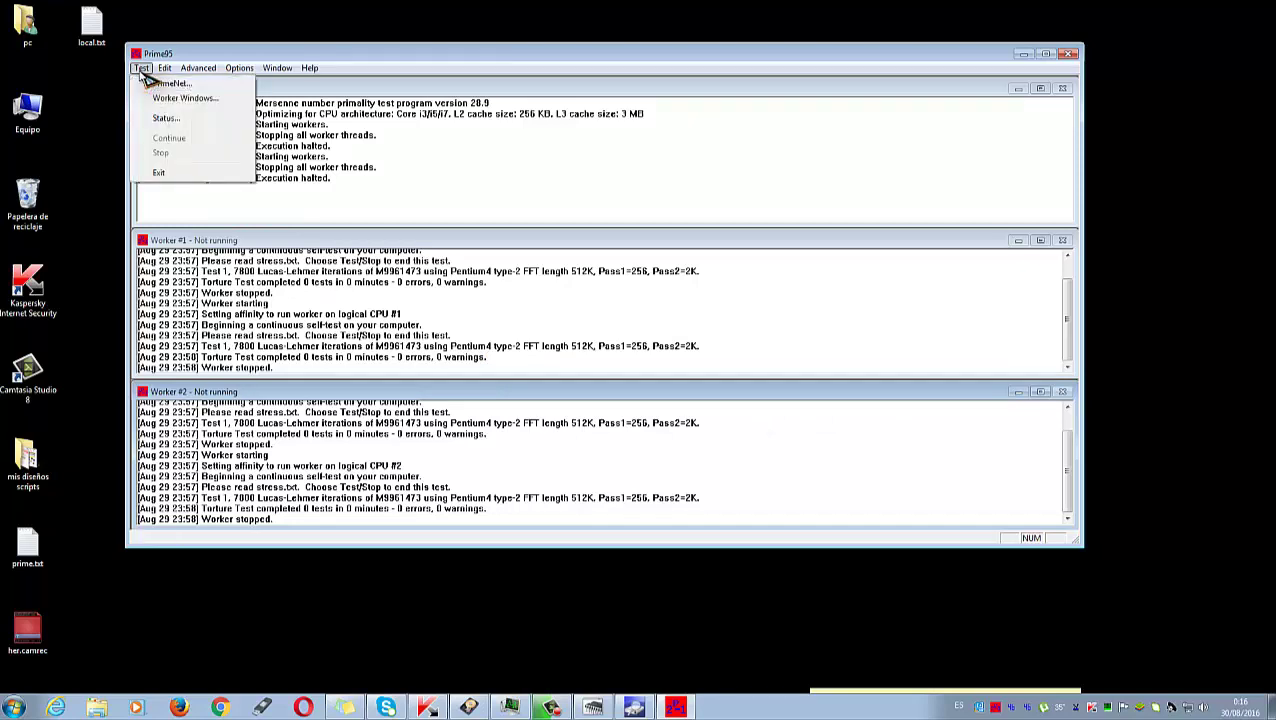
{"action": "mouse_move", "coordinate": [241, 68]}
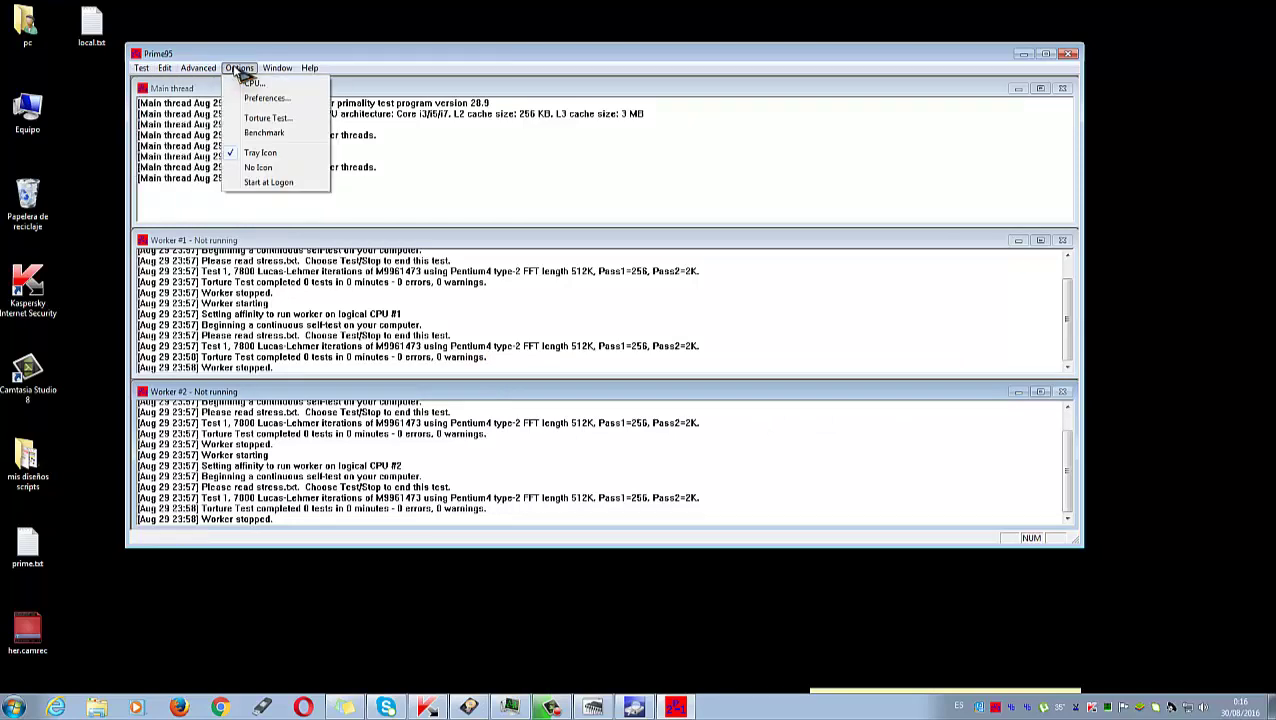
{"action": "left_click", "coordinate": [268, 118]}
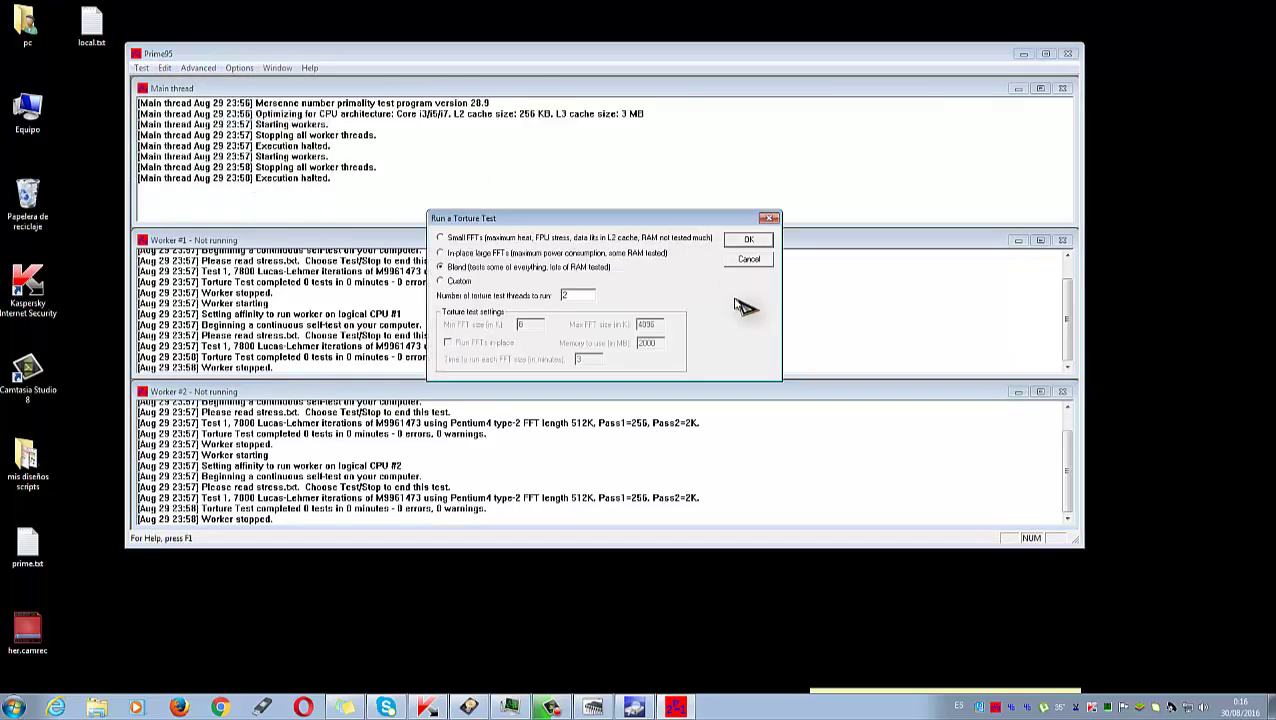
{"action": "left_click", "coordinate": [750, 243]}
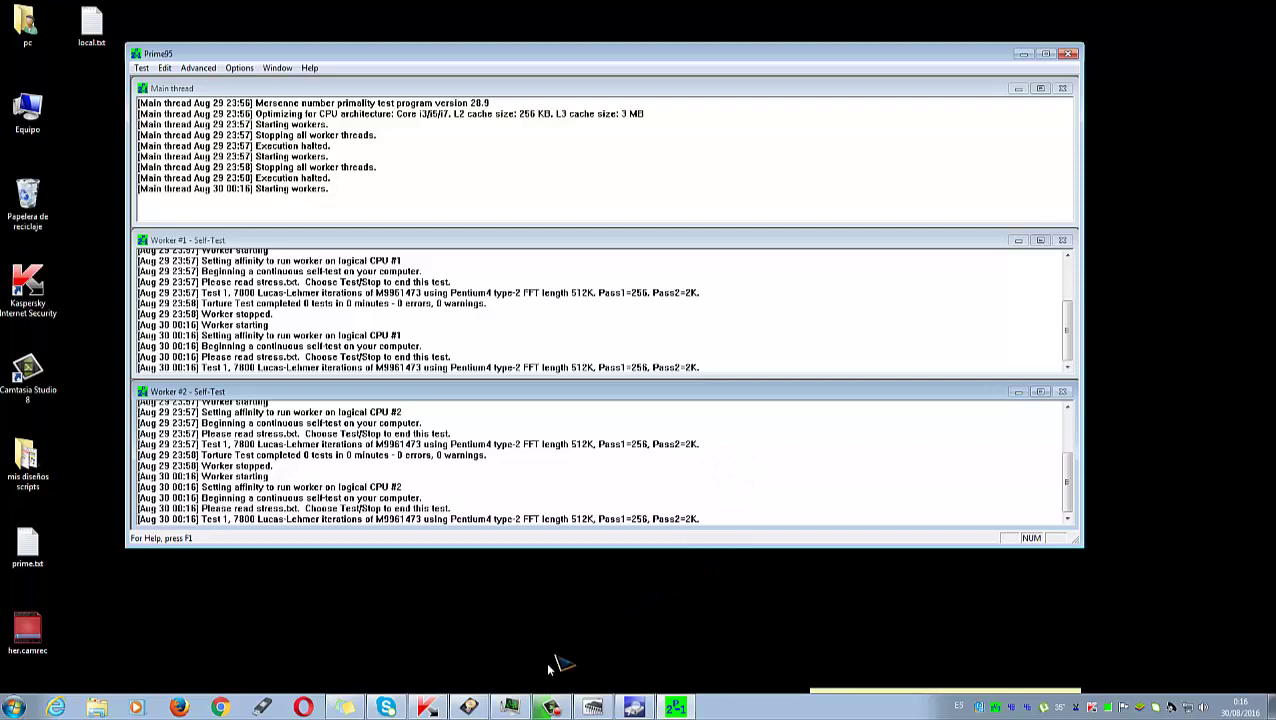
Check the processor and memory load in Task Manager, and stop the Prime95 torture test and minimize its window.
{"action": "left_click", "coordinate": [509, 707]}
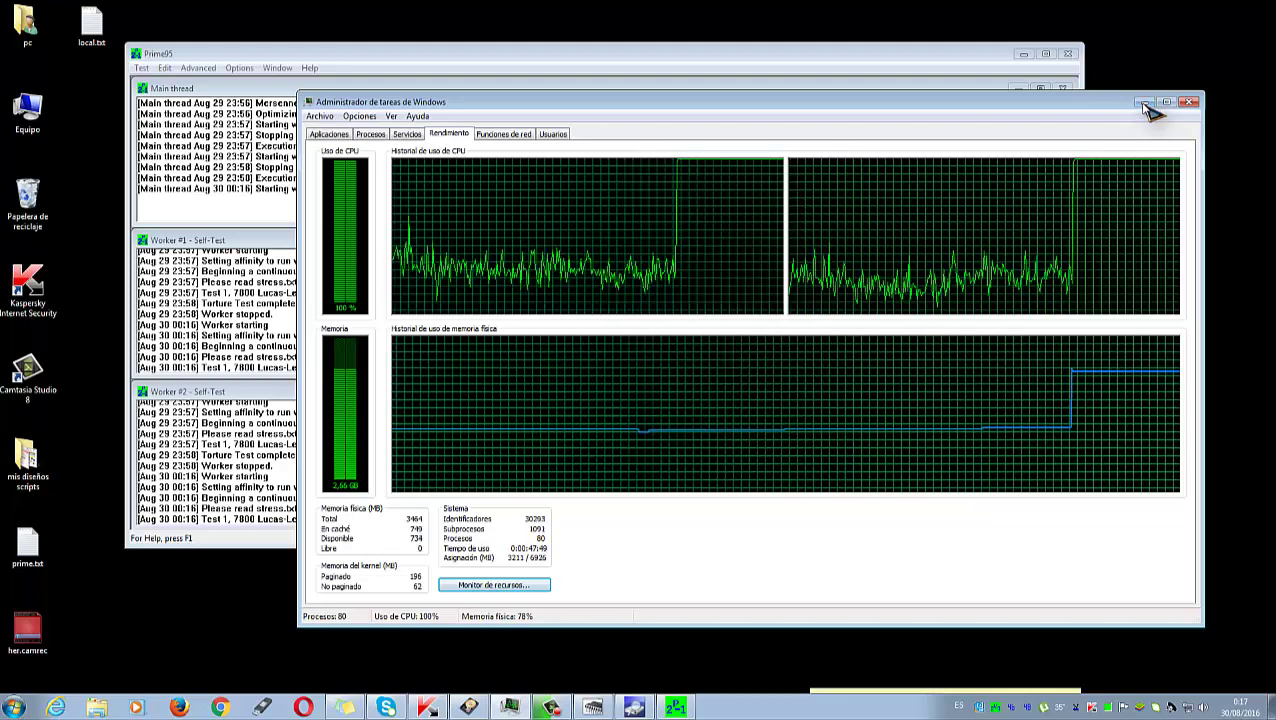
{"action": "left_click", "coordinate": [1143, 102]}
{"action": "left_click", "coordinate": [239, 67]}
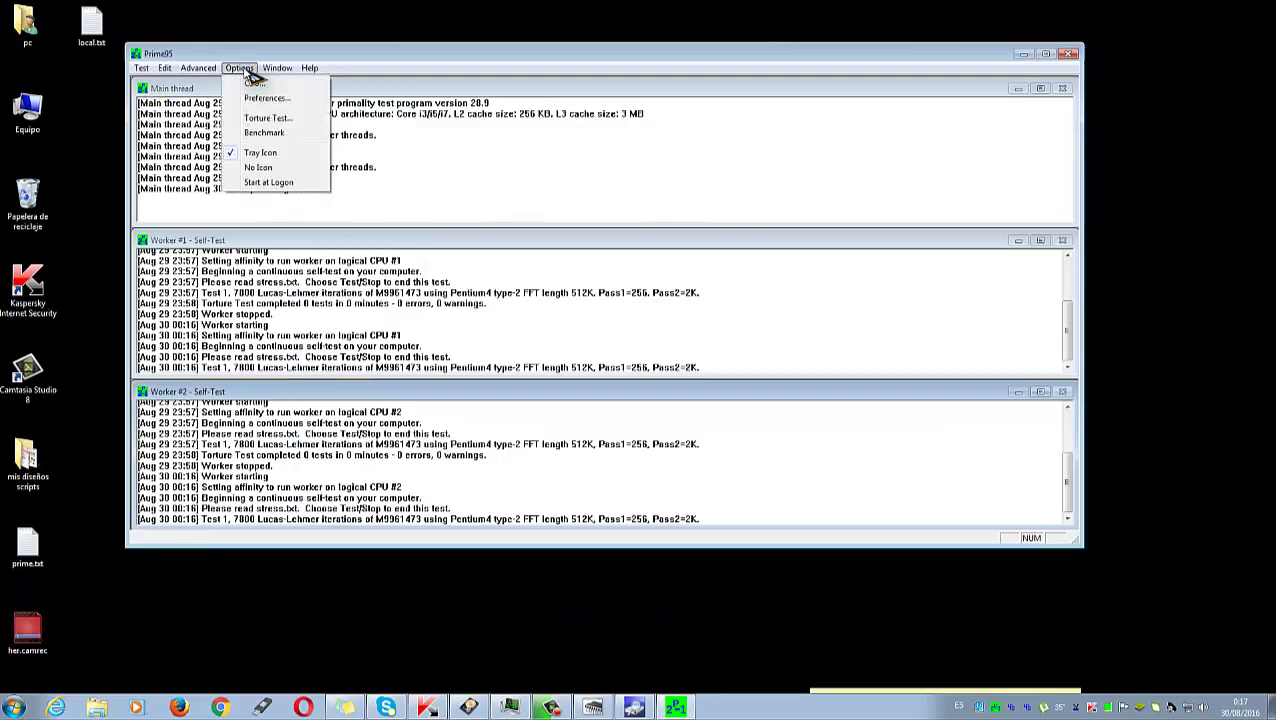
{"action": "left_click", "coordinate": [141, 67]}
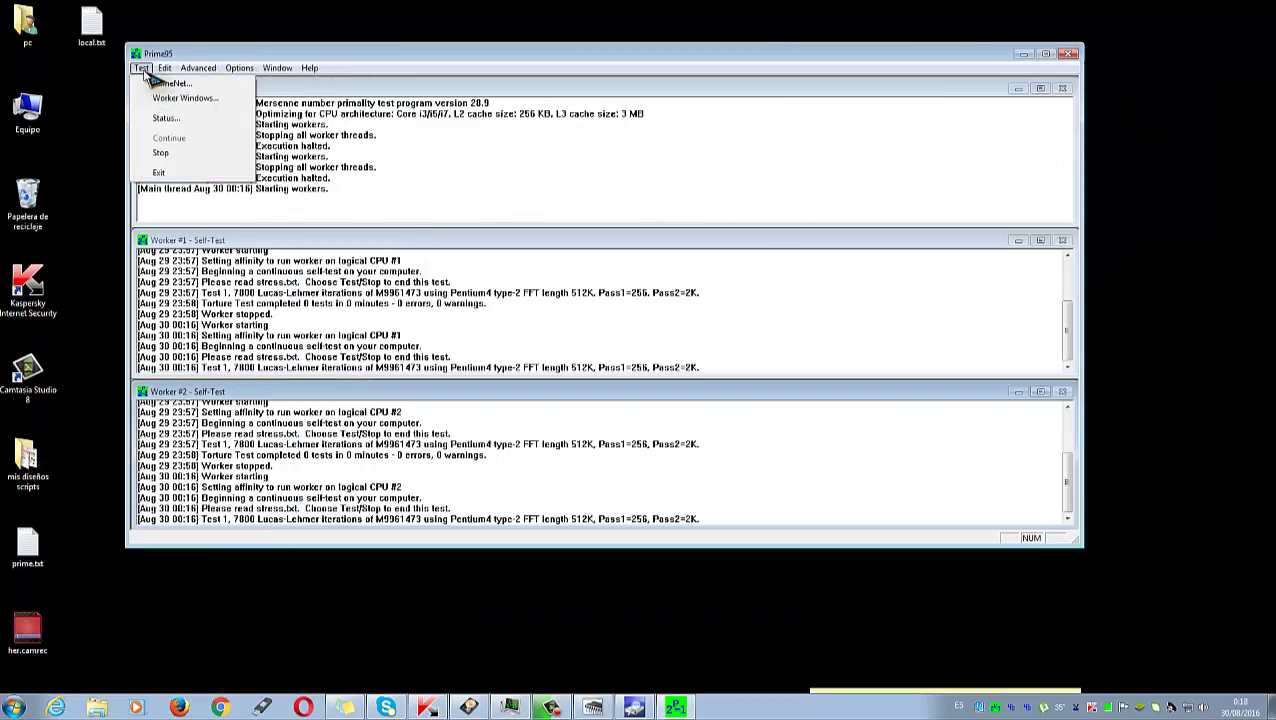
{"action": "left_click", "coordinate": [162, 151]}
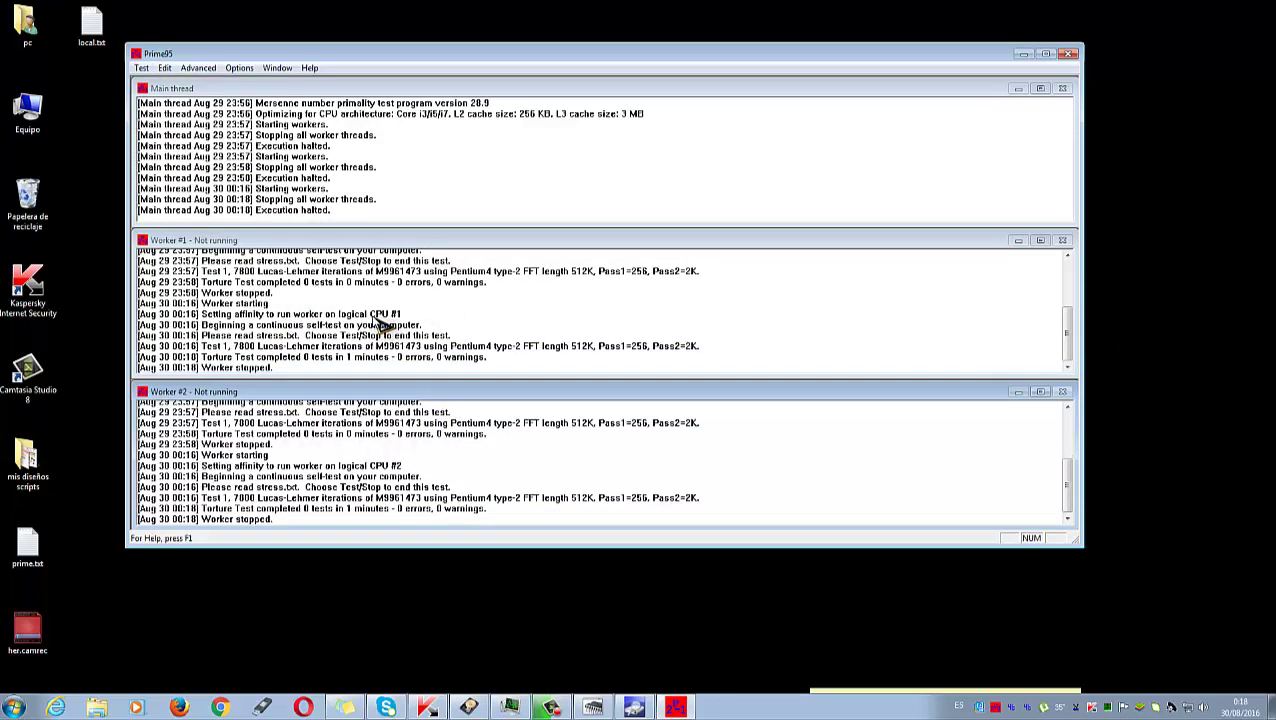
{"action": "left_click", "coordinate": [1022, 54]}
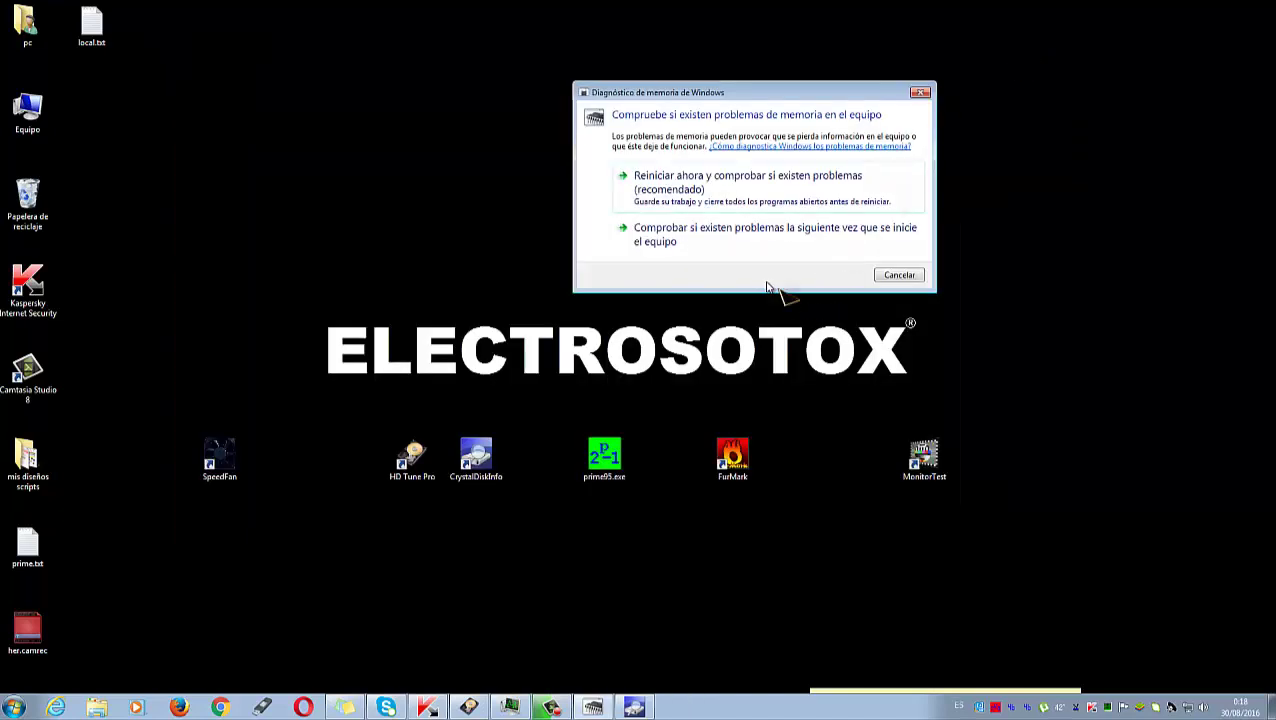
Open FurMark, separate its window from the memory diagnostic window, and select the 400x300 resolution.
{"action": "left_click", "coordinate": [743, 466]}
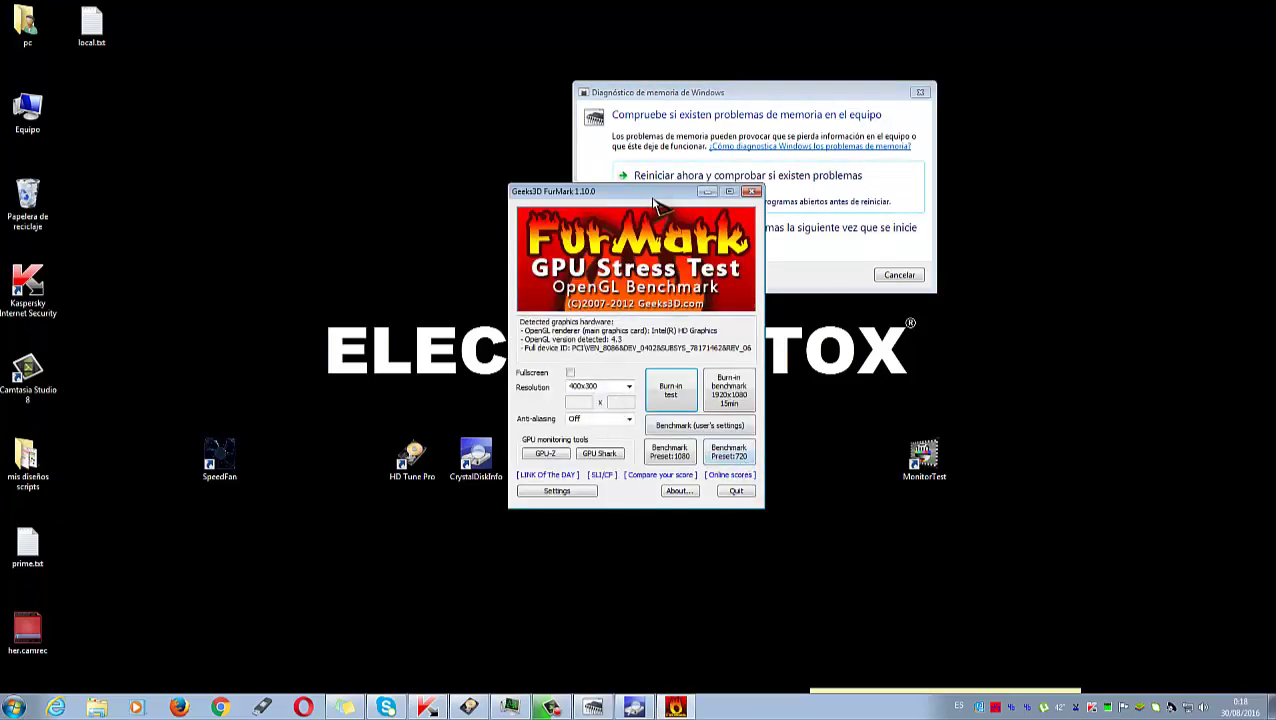
{"action": "left_click_drag", "start_coordinate": [656, 198], "coordinate": [558, 198]}
{"action": "left_click_drag", "start_coordinate": [870, 94], "coordinate": [1095, 120]}
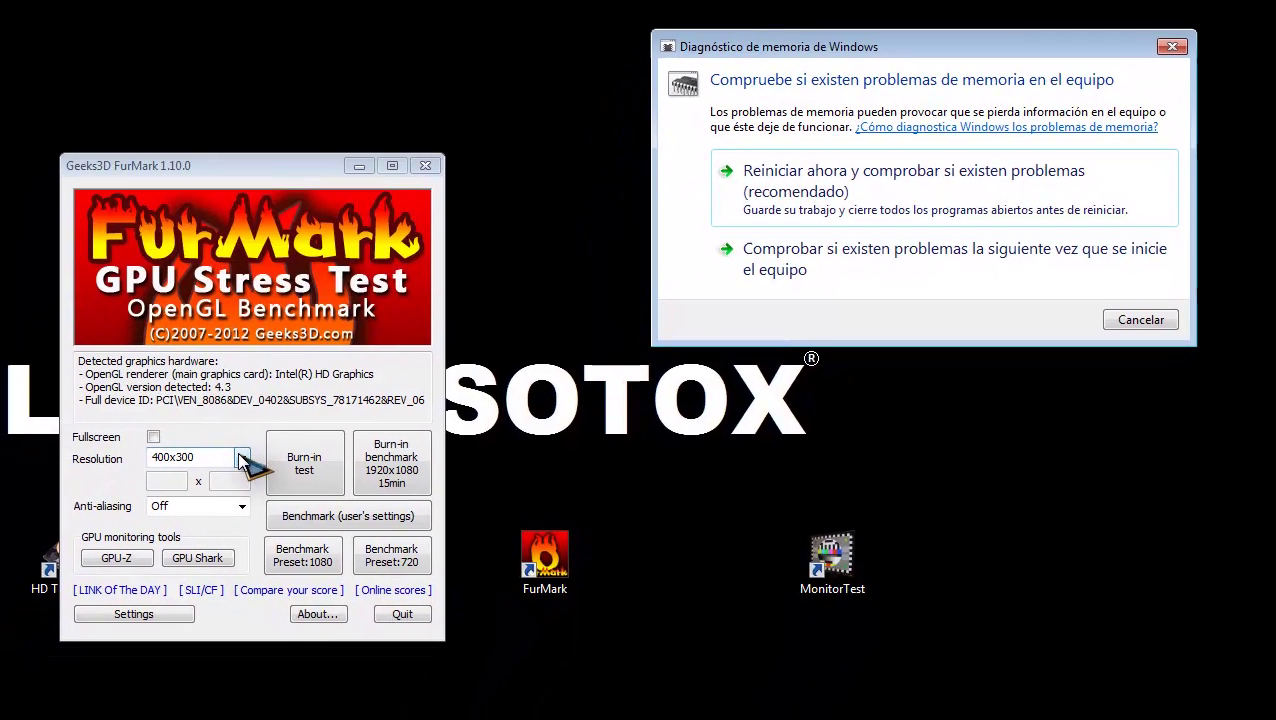
{"action": "left_click", "coordinate": [240, 458]}
{"action": "left_click", "coordinate": [200, 690]}
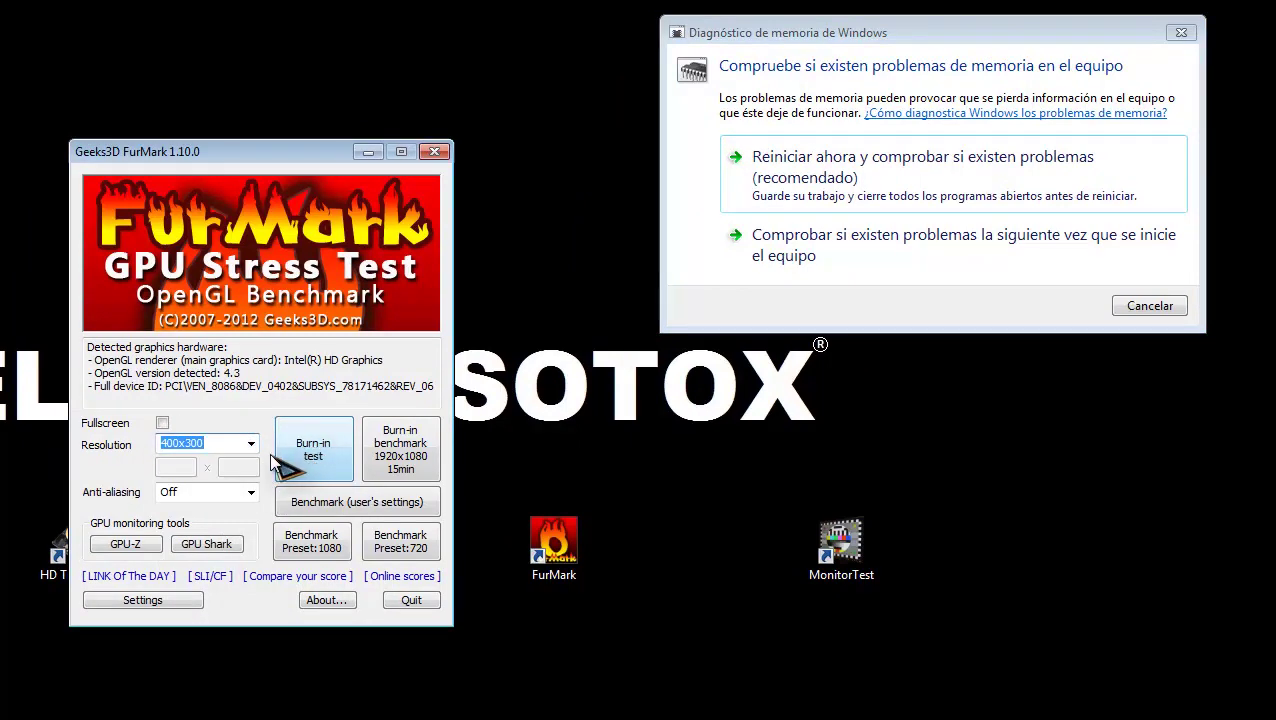
Run FurMark's burn-in test past the caution notice for about a minute, and stop it and quit FurMark.
{"action": "left_click", "coordinate": [315, 466]}
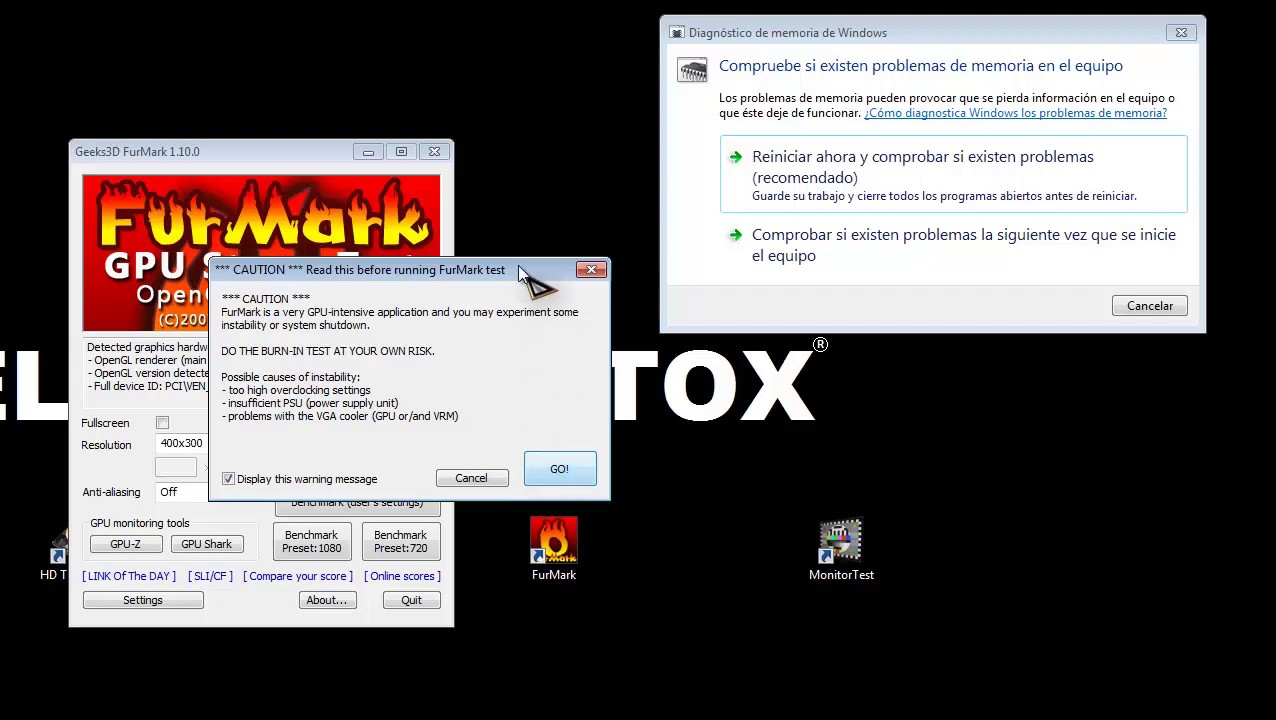
{"action": "left_click_drag", "start_coordinate": [503, 273], "coordinate": [375, 287]}
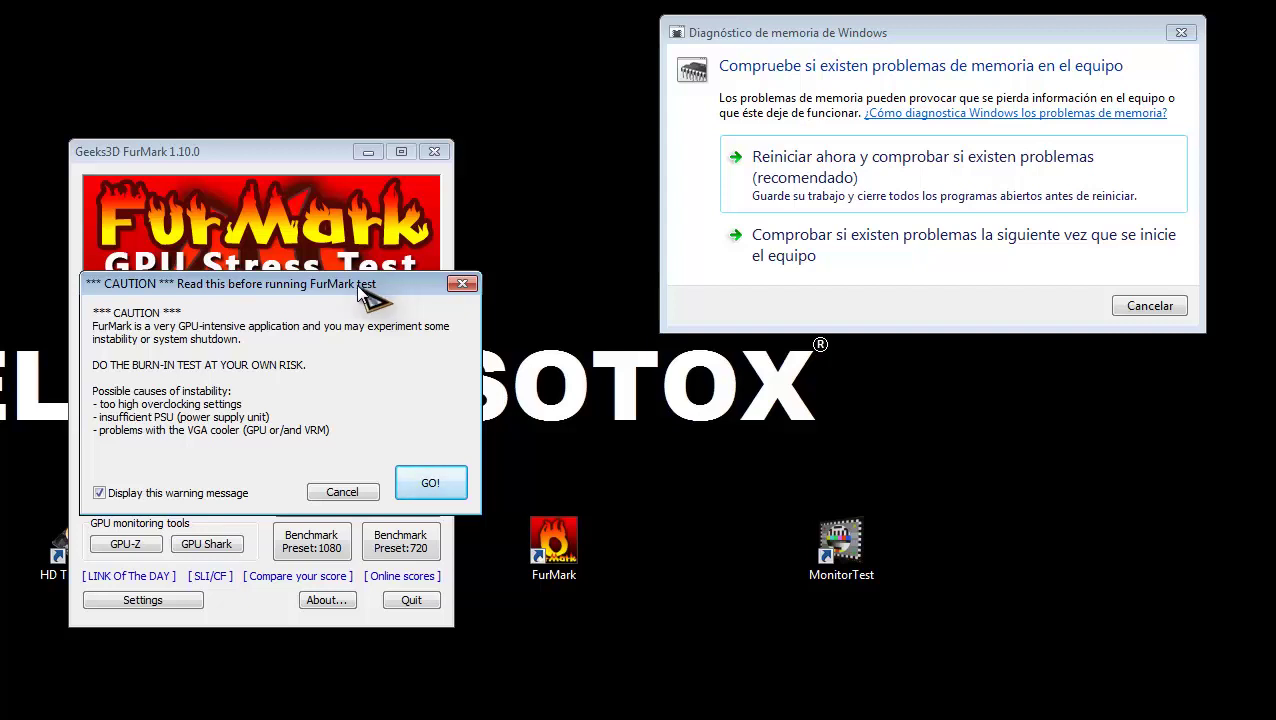
{"action": "left_click", "coordinate": [430, 485]}
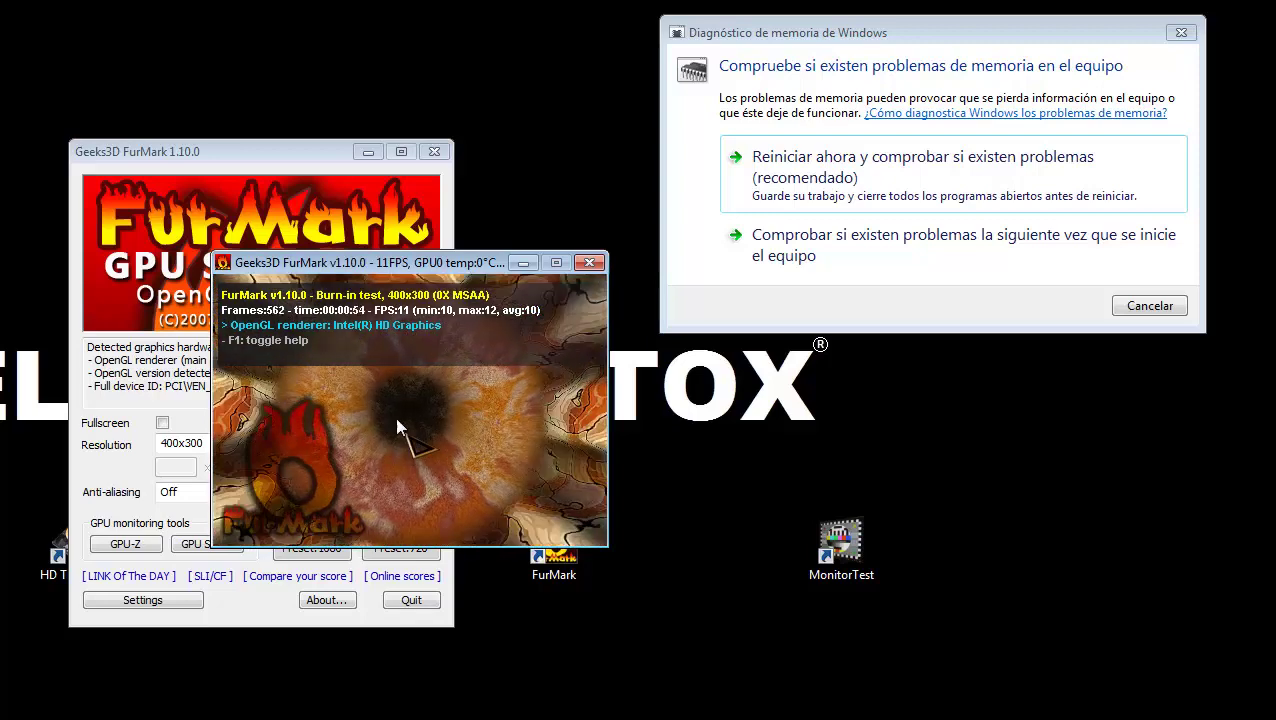
{"action": "left_click", "coordinate": [590, 263]}
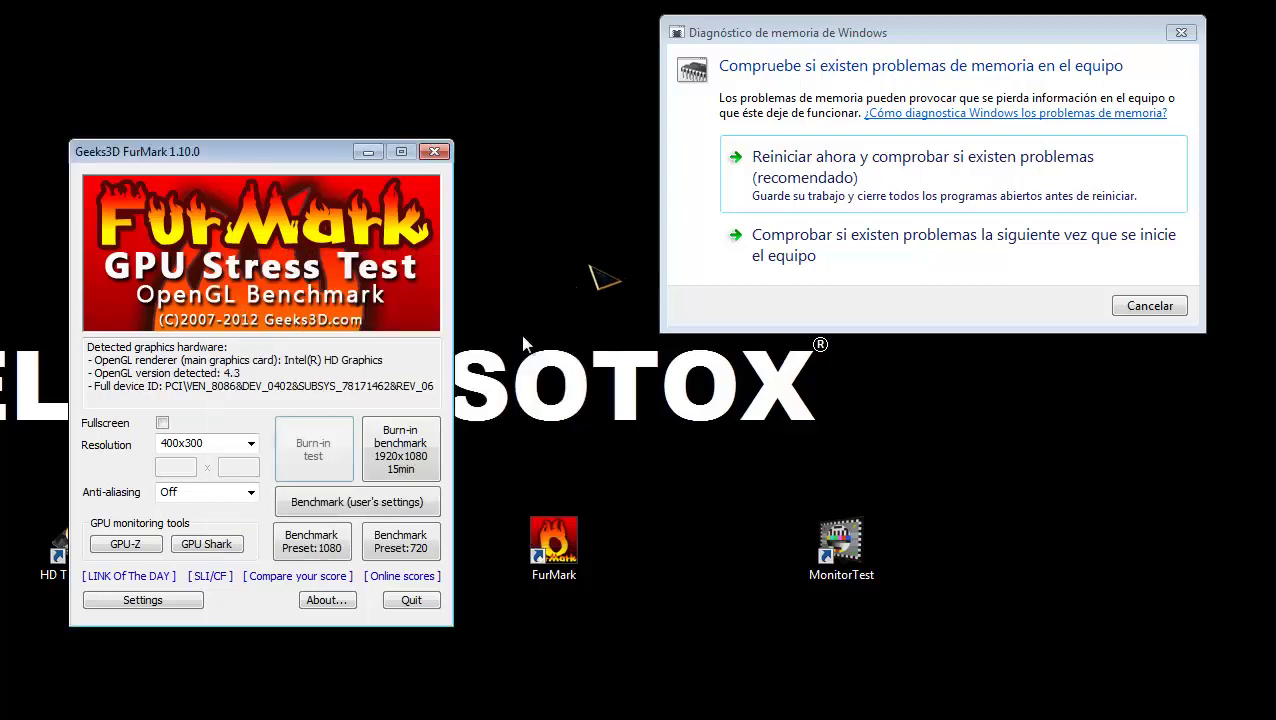
{"action": "left_click", "coordinate": [413, 598]}
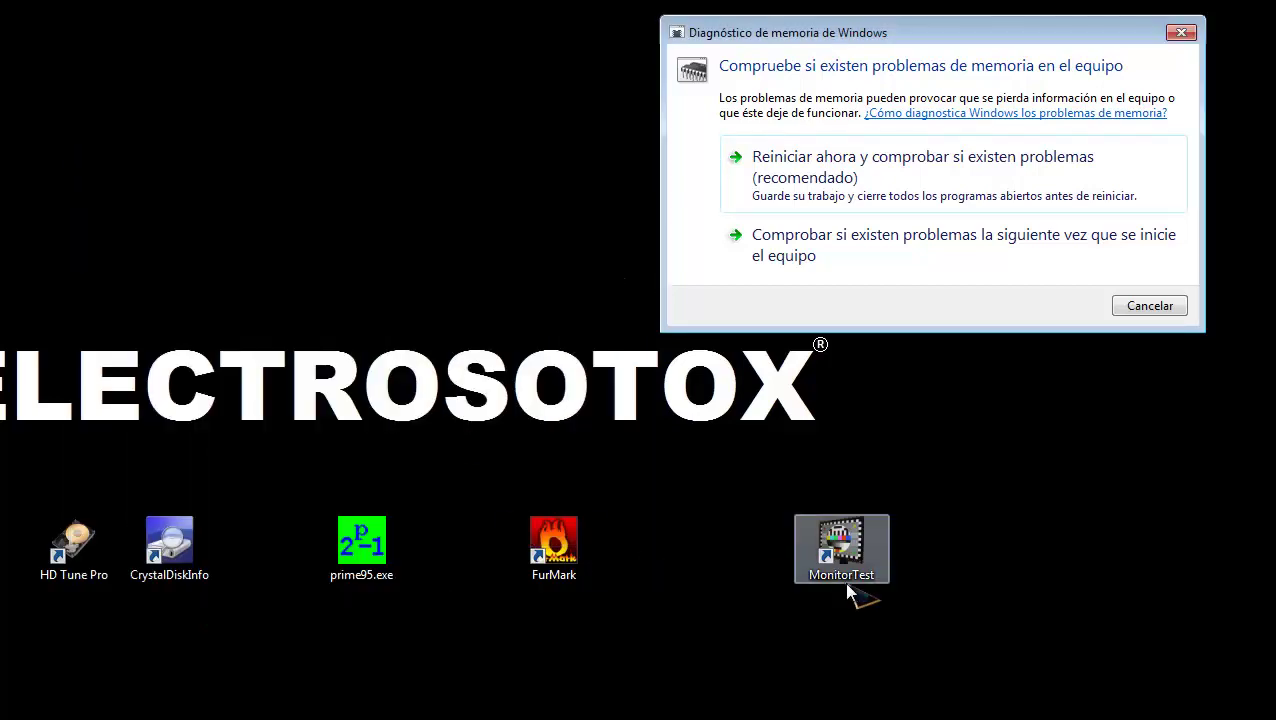
Open MonitorTest in evaluation mode and start All Tests on Monitor 1 at 1920 x 1080, 32bpp, 60 Hertz.
{"action": "left_click_drag", "start_coordinate": [847, 565], "coordinate": [486, 210]}
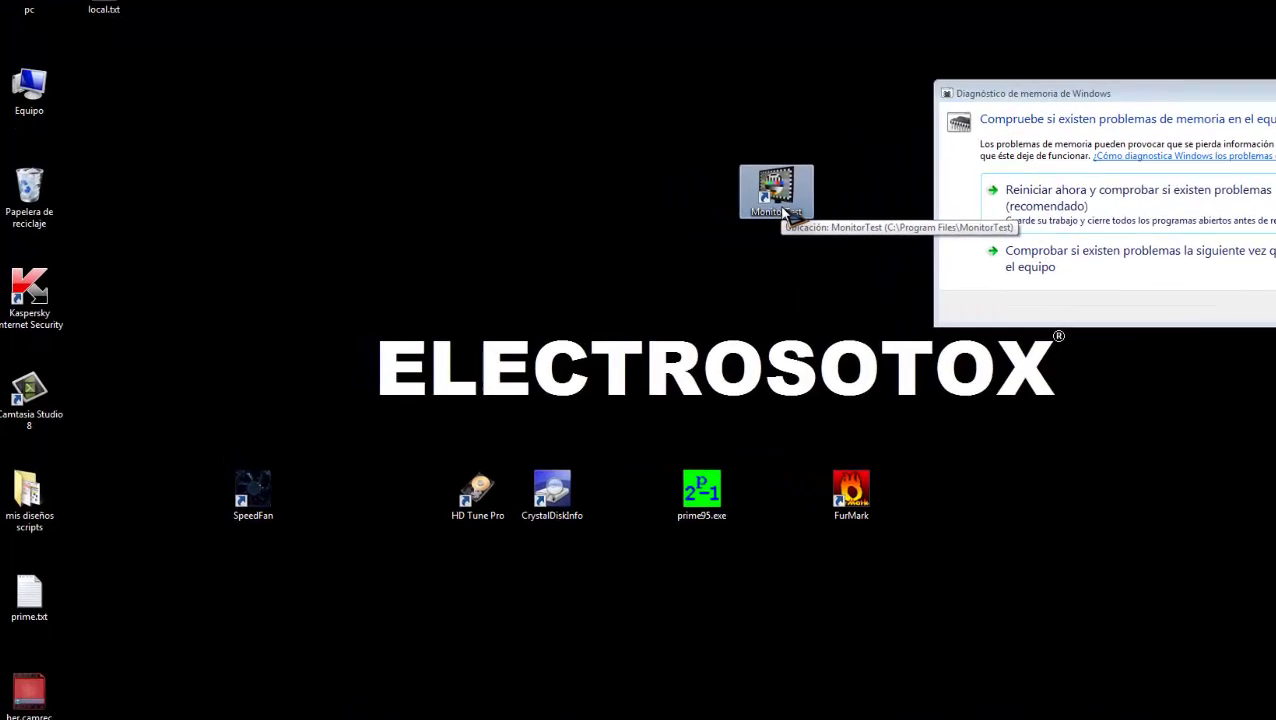
{"action": "double_click", "coordinate": [676, 214]}
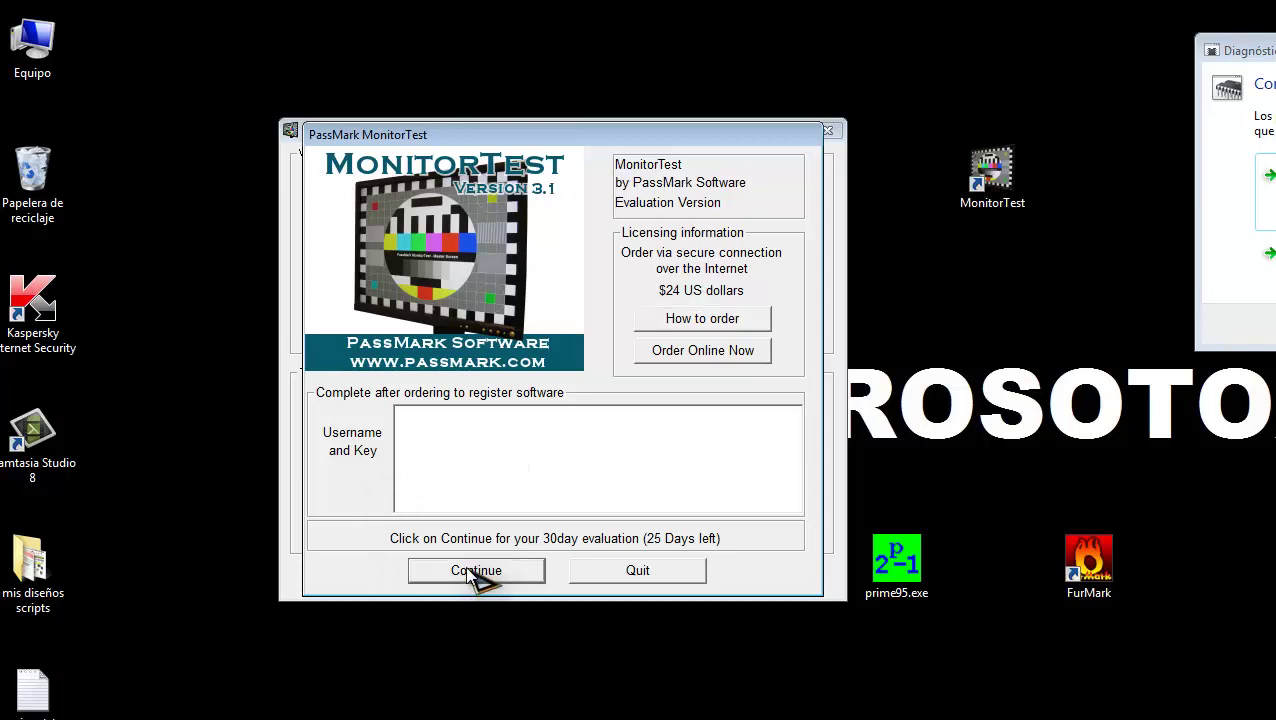
{"action": "left_click", "coordinate": [476, 578]}
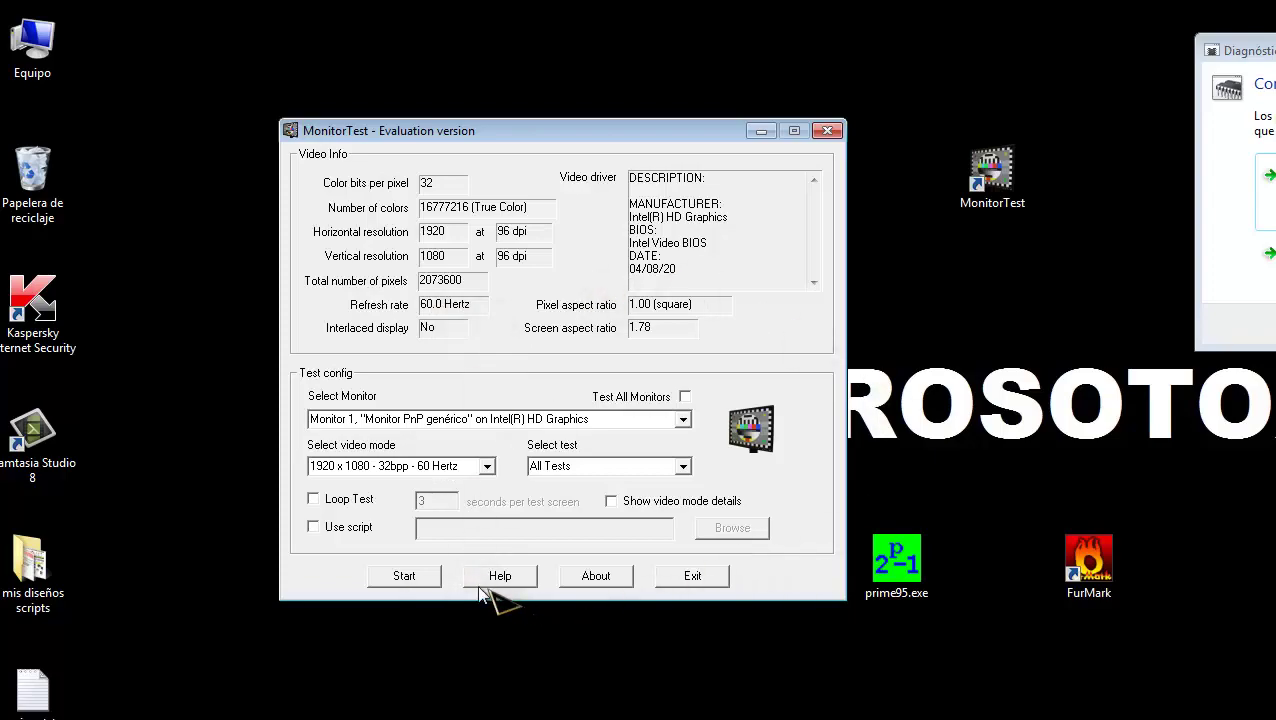
{"action": "left_click", "coordinate": [416, 580]}
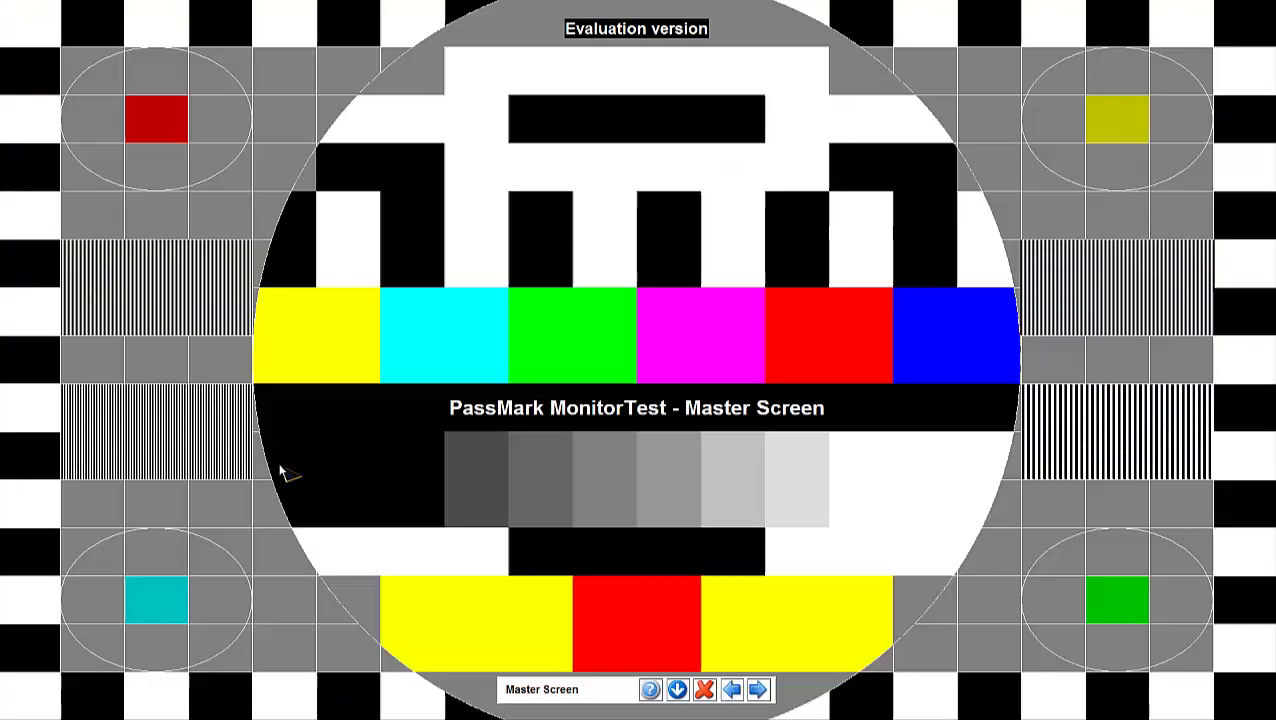
Step through the solid black, red, green, blue and white test screens to inspect the monitor for defective pixels.
{"action": "left_click", "coordinate": [530, 338]}
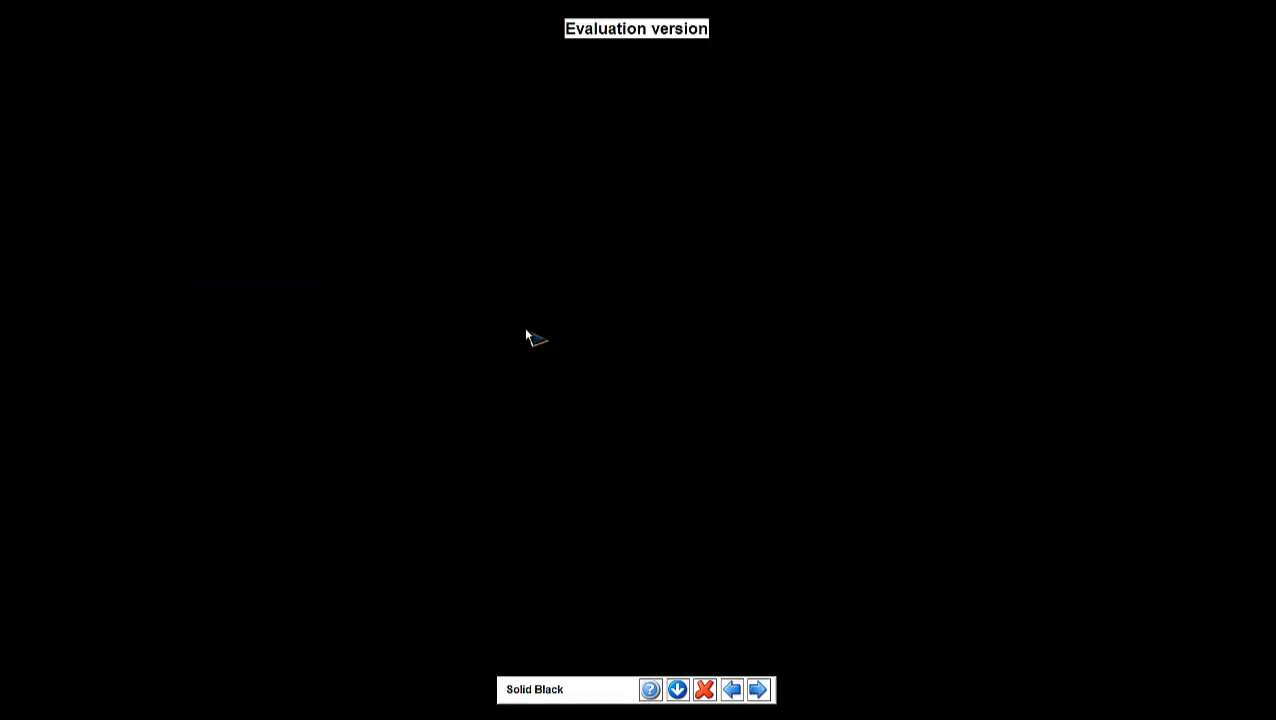
{"action": "left_click", "coordinate": [530, 338]}
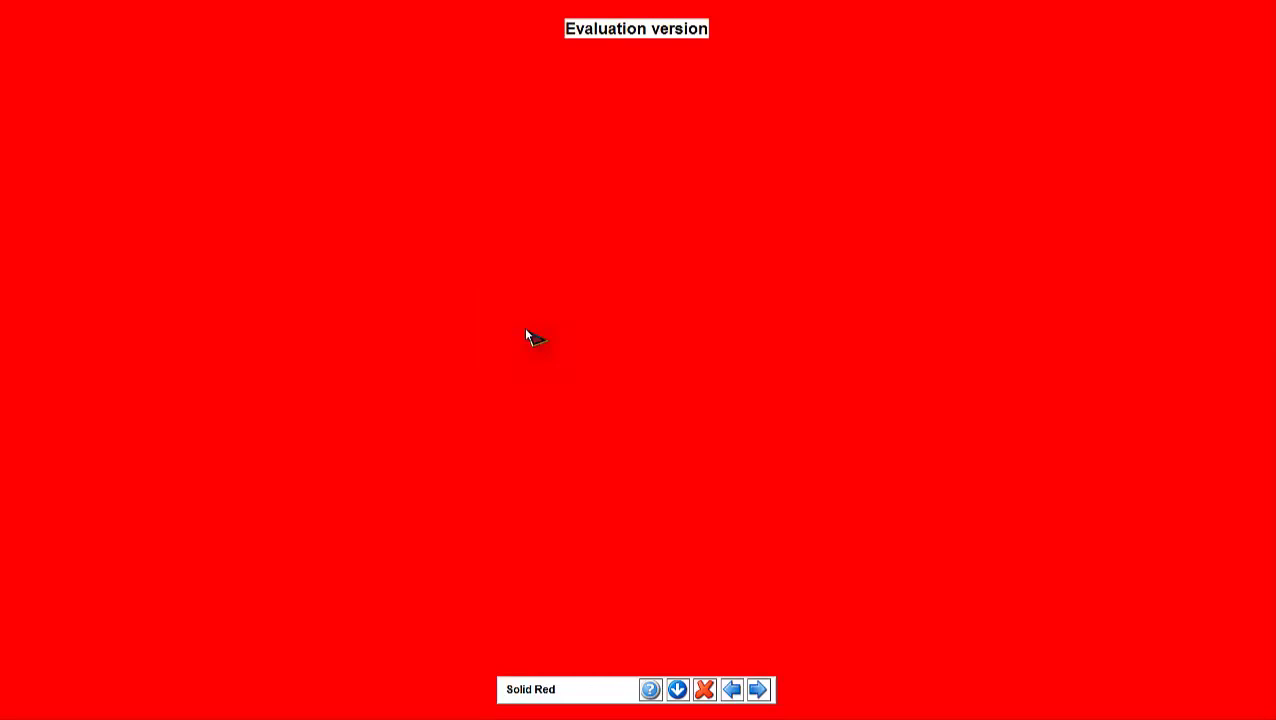
{"action": "left_click", "coordinate": [527, 331]}
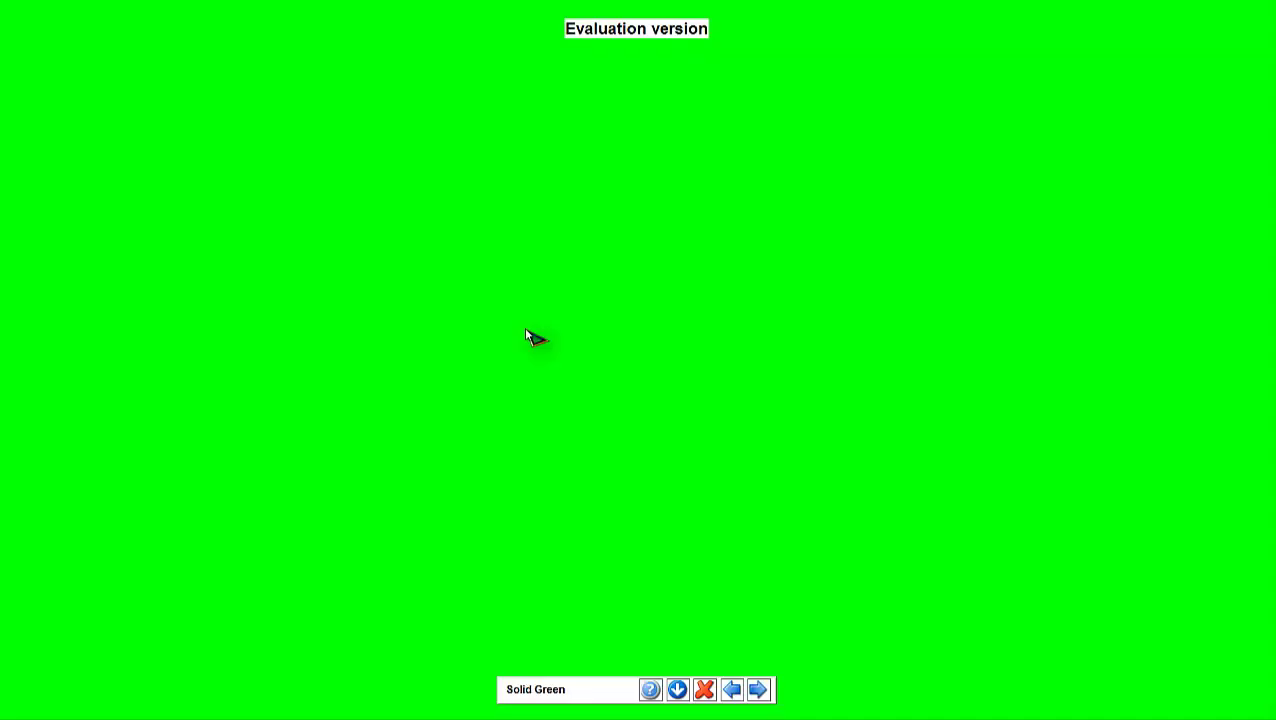
{"action": "left_click", "coordinate": [527, 331]}
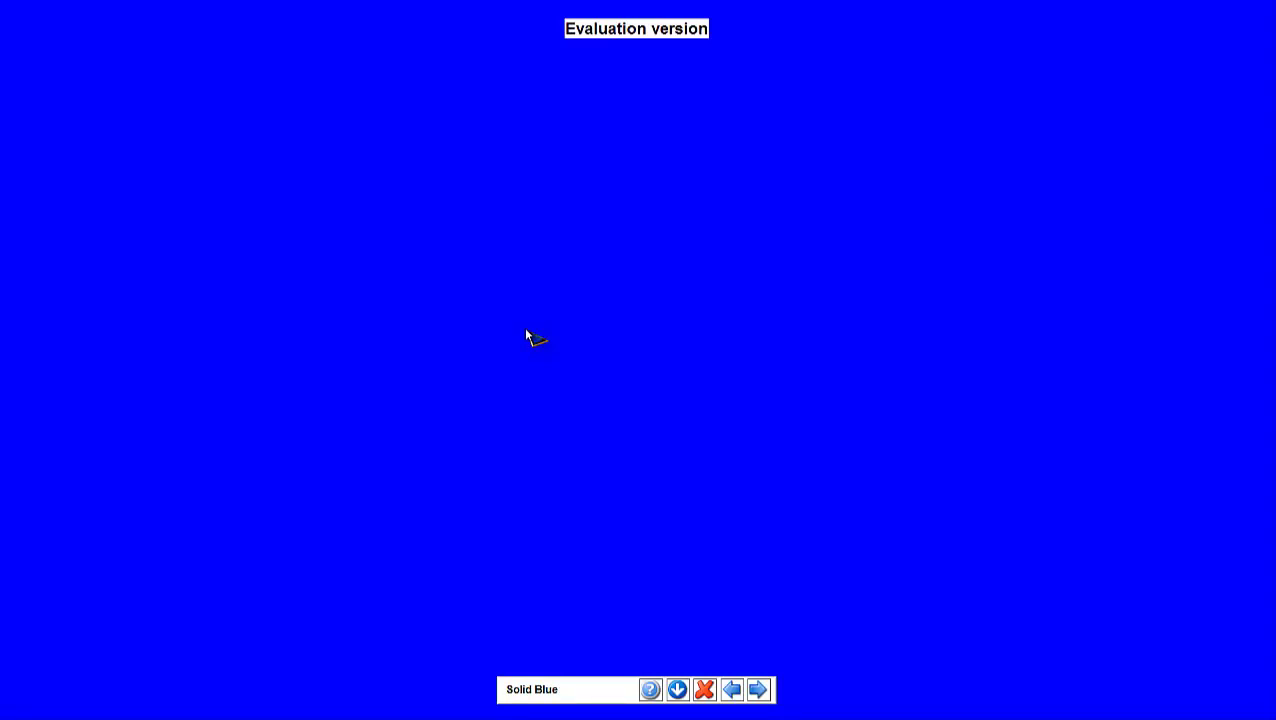
{"action": "left_click", "coordinate": [526, 331]}
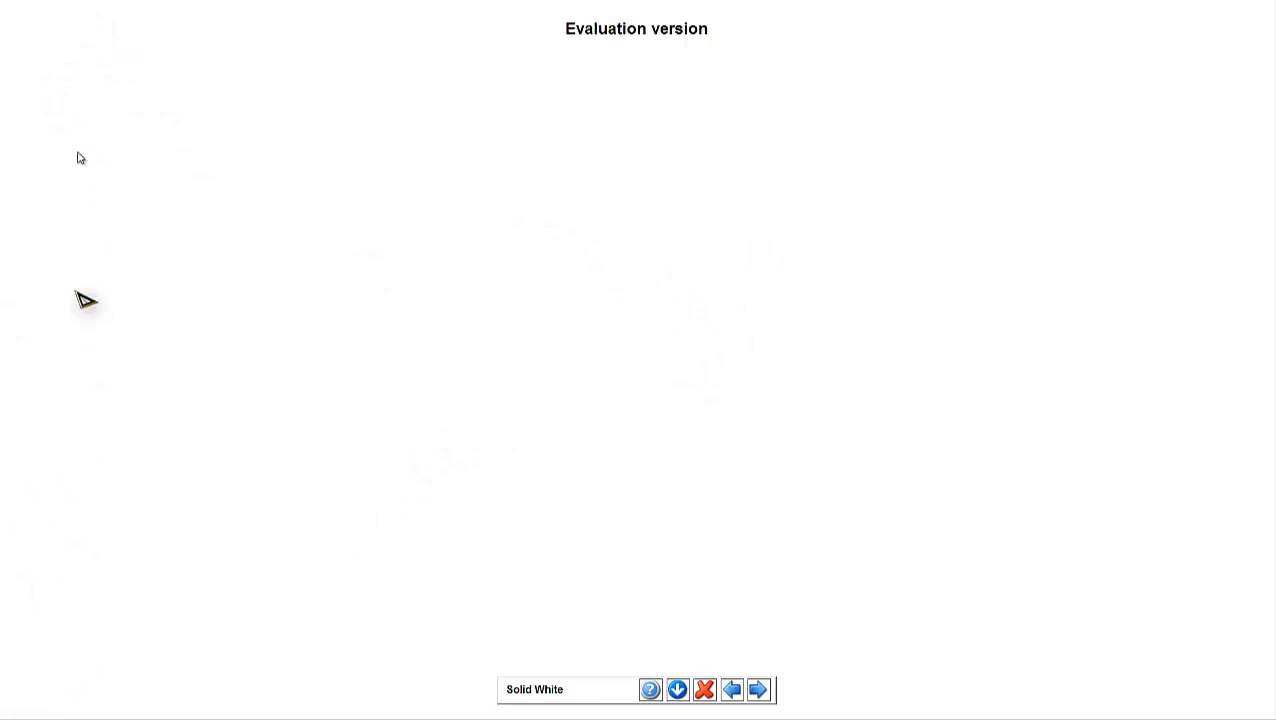
Go through the remaining monitor test screens, including the Arial text and touch tests, and exit MonitorTest.
{"action": "left_click", "coordinate": [533, 569]}
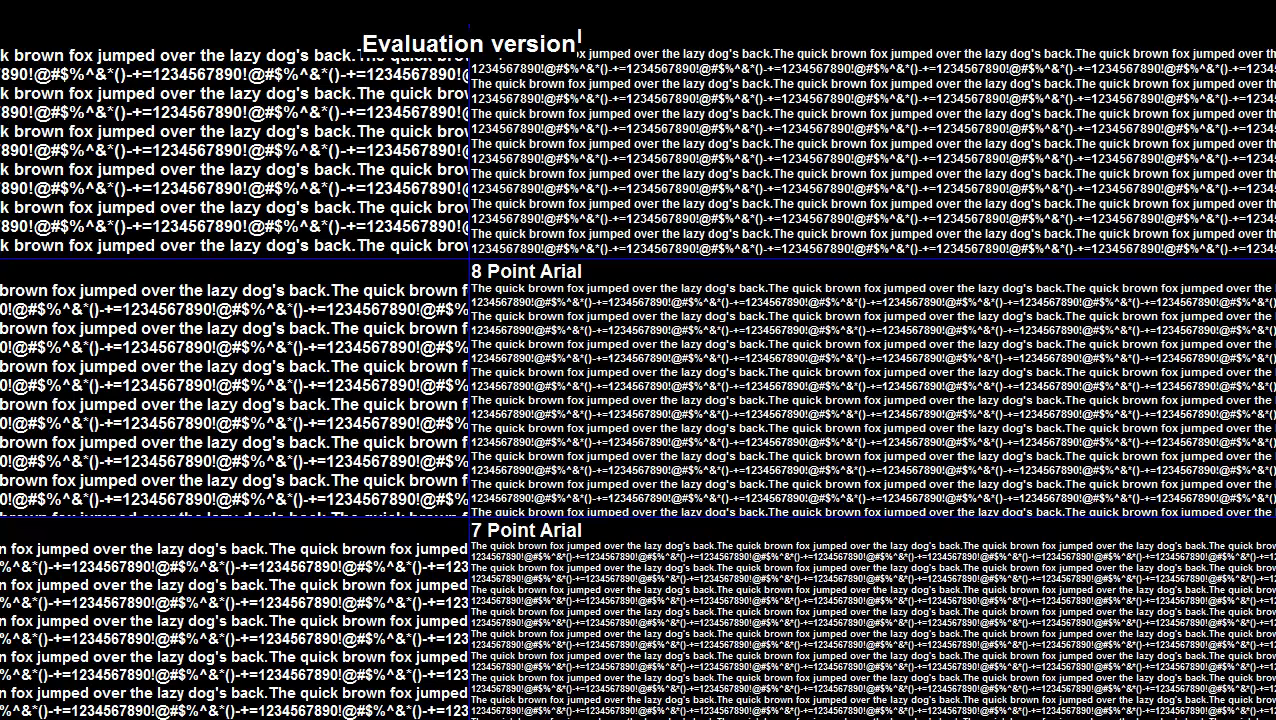
{"action": "left_click", "coordinate": [807, 574]}
{"action": "left_click", "coordinate": [806, 570]}
{"action": "left_click", "coordinate": [810, 562]}
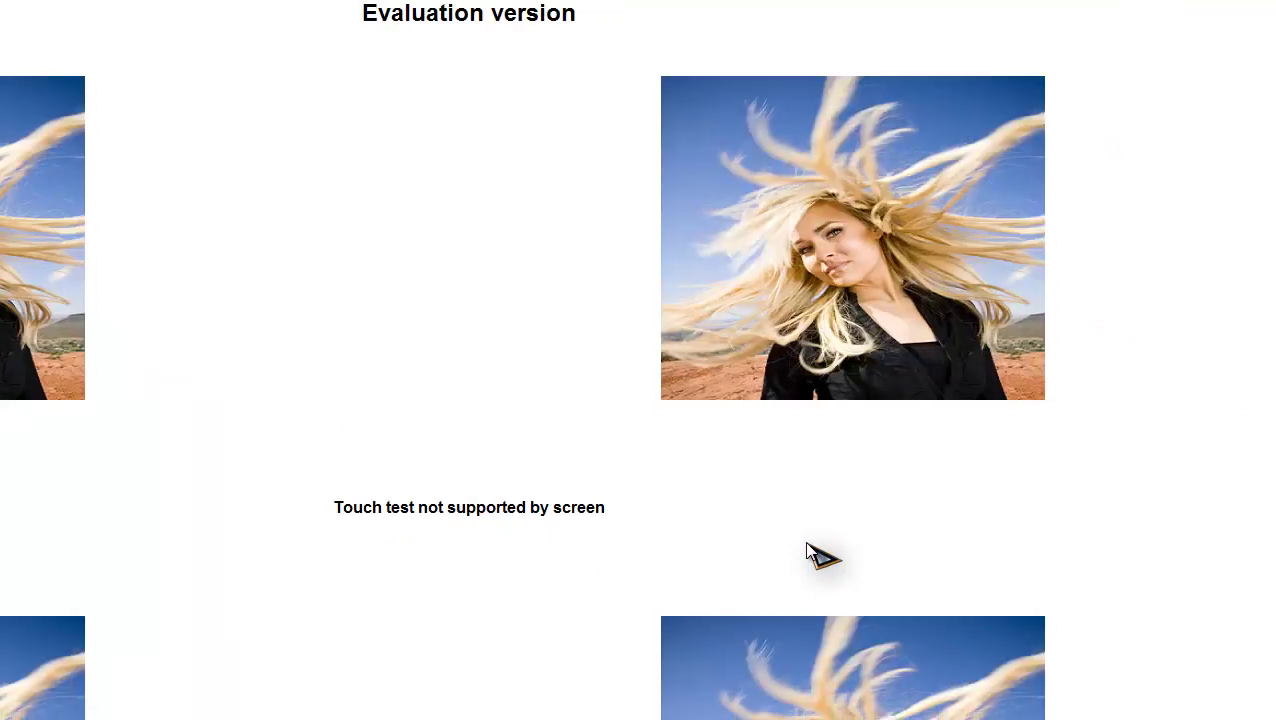
{"action": "left_click", "coordinate": [810, 556]}
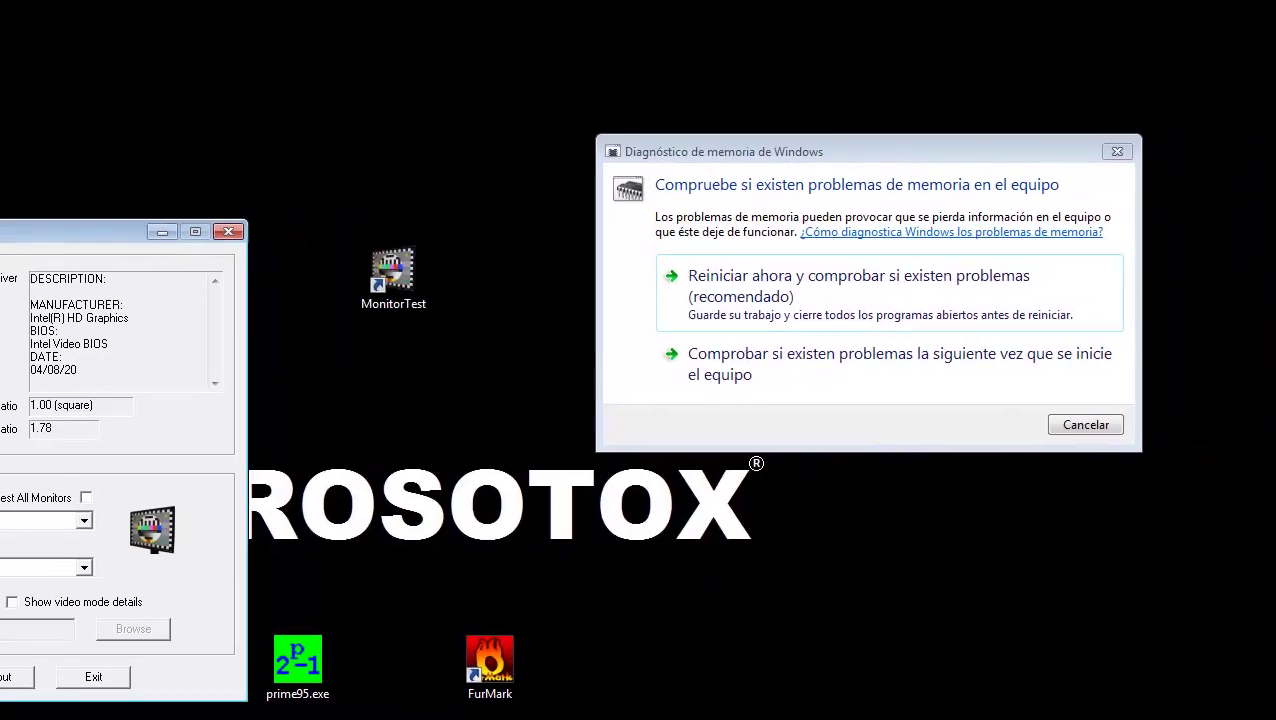
{"action": "left_click", "coordinate": [80, 679]}
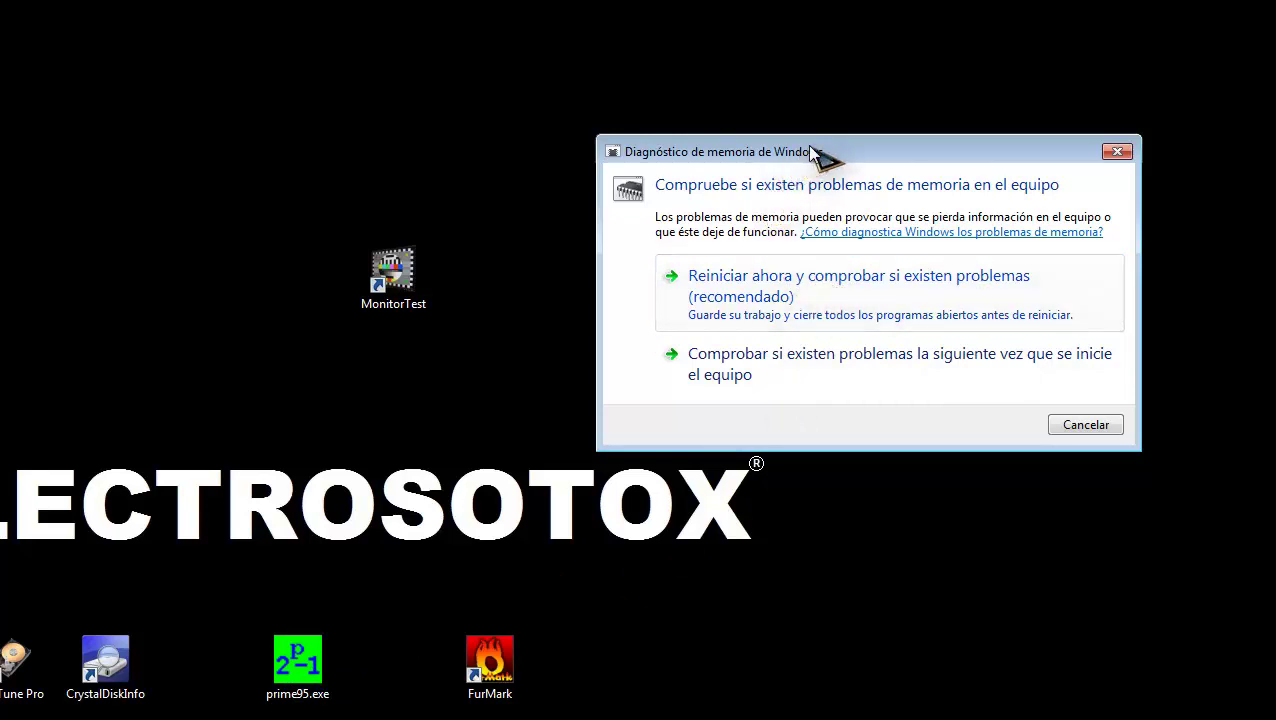
Restart the computer immediately to run the Windows memory check, forcing the restart despite the open HD Tune Pro folder.
{"action": "left_click_drag", "start_coordinate": [820, 157], "coordinate": [784, 157]}
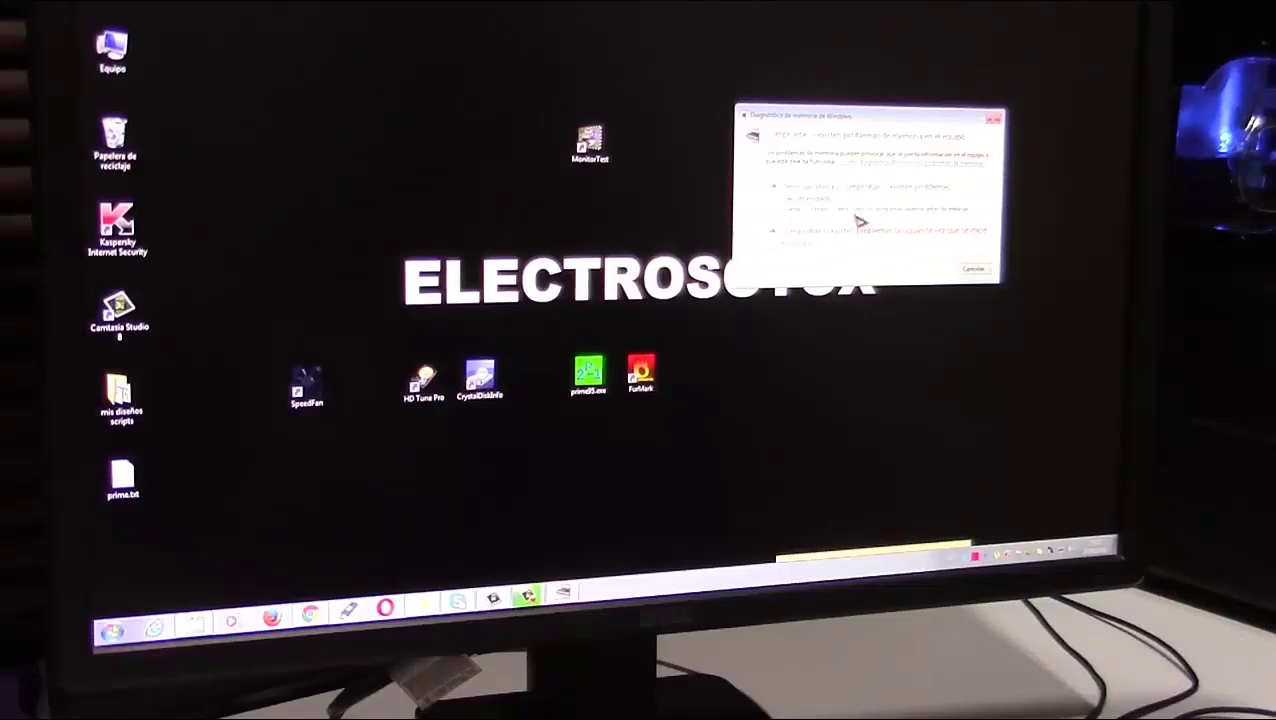
{"action": "left_click", "coordinate": [880, 204]}
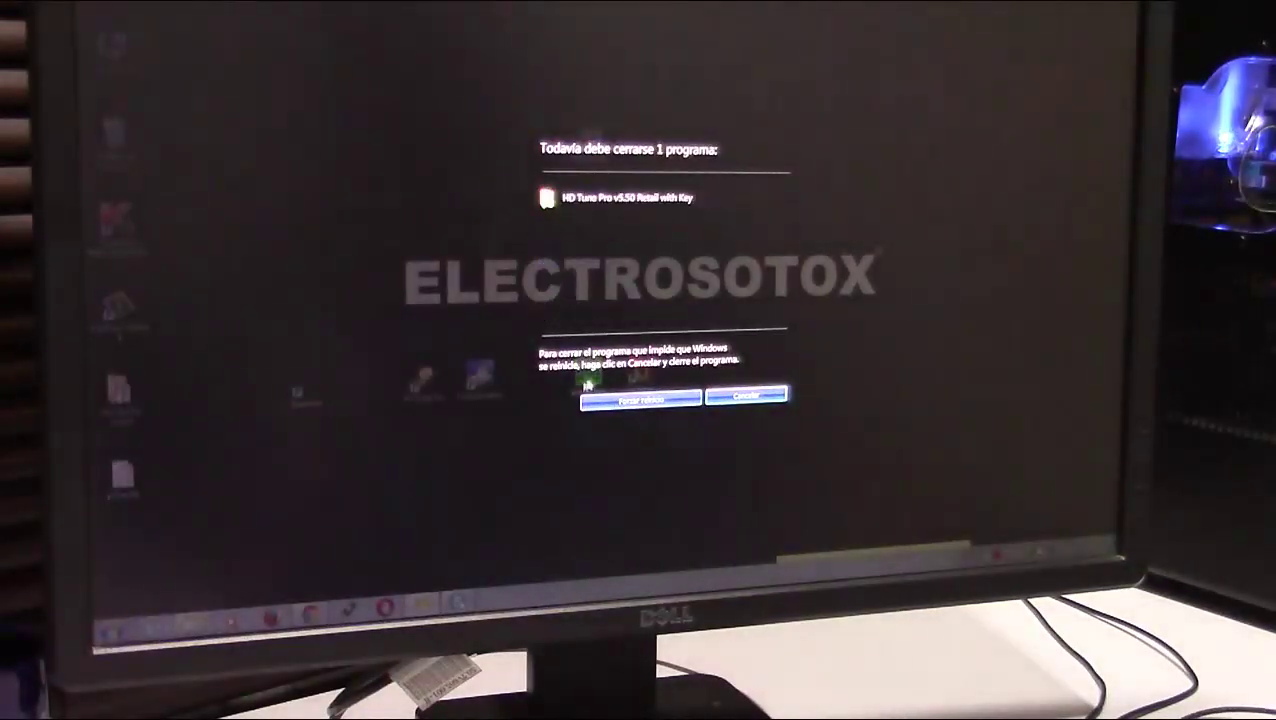
{"action": "left_click", "coordinate": [638, 398]}
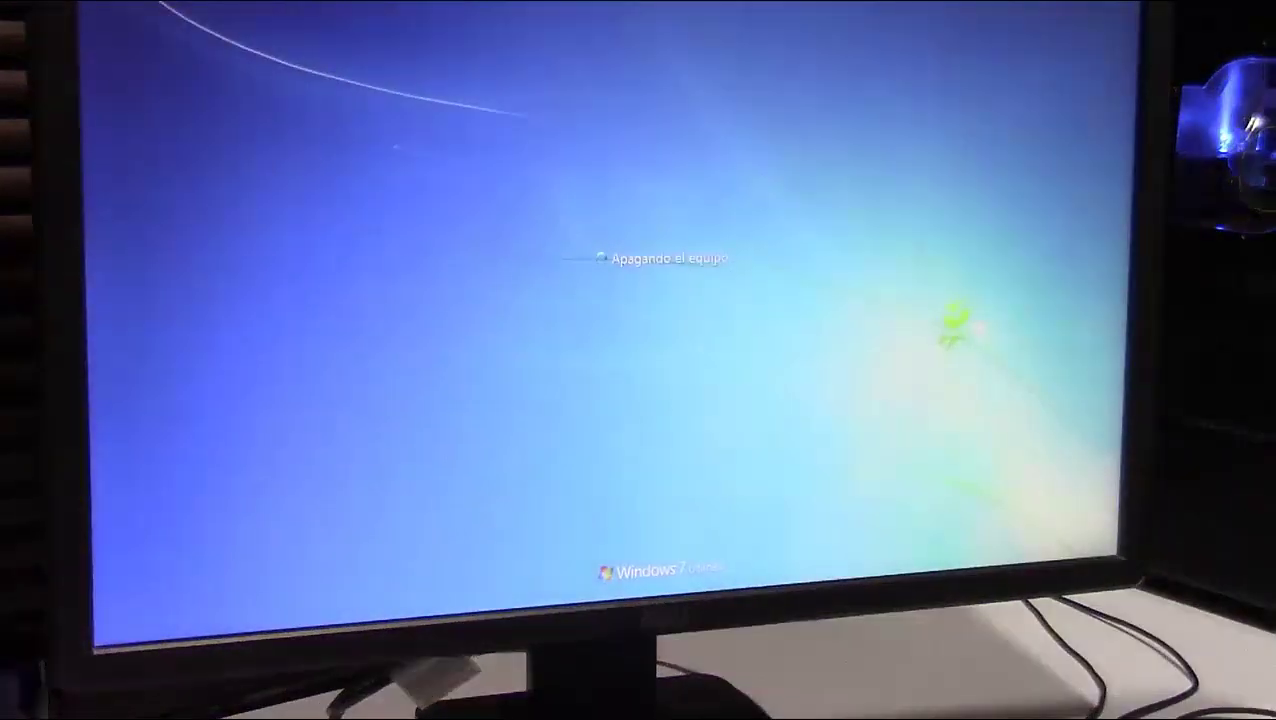